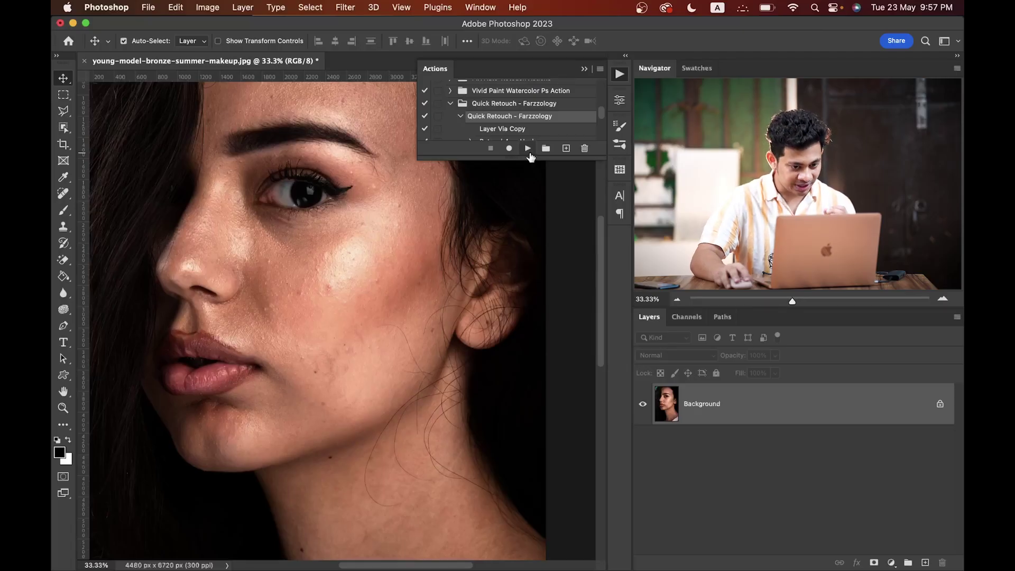
Play the Quick Retouch - Farzzology action on the portrait.
{"action": "left_click", "coordinate": [528, 148]}
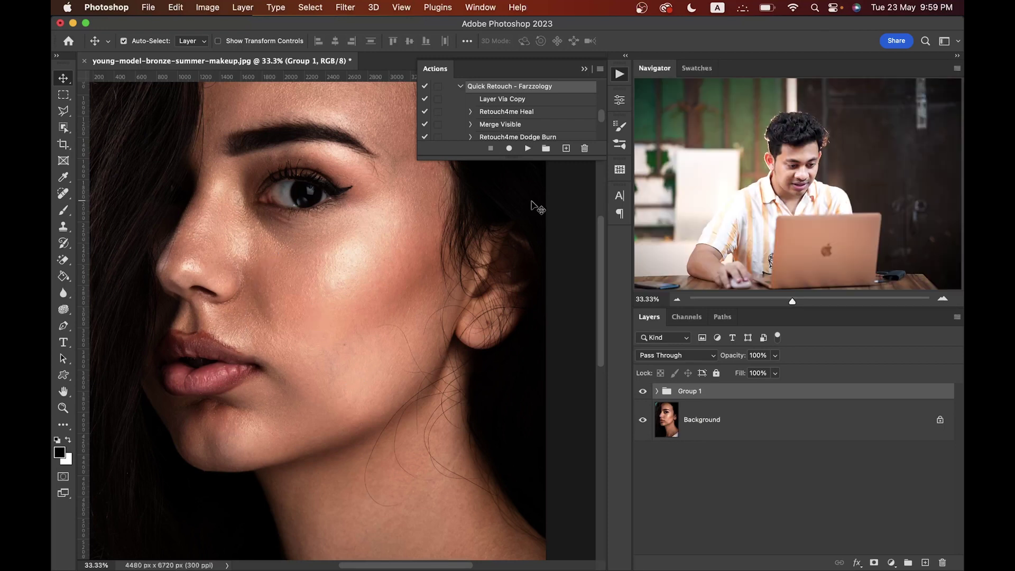
{"action": "left_click", "coordinate": [620, 75]}
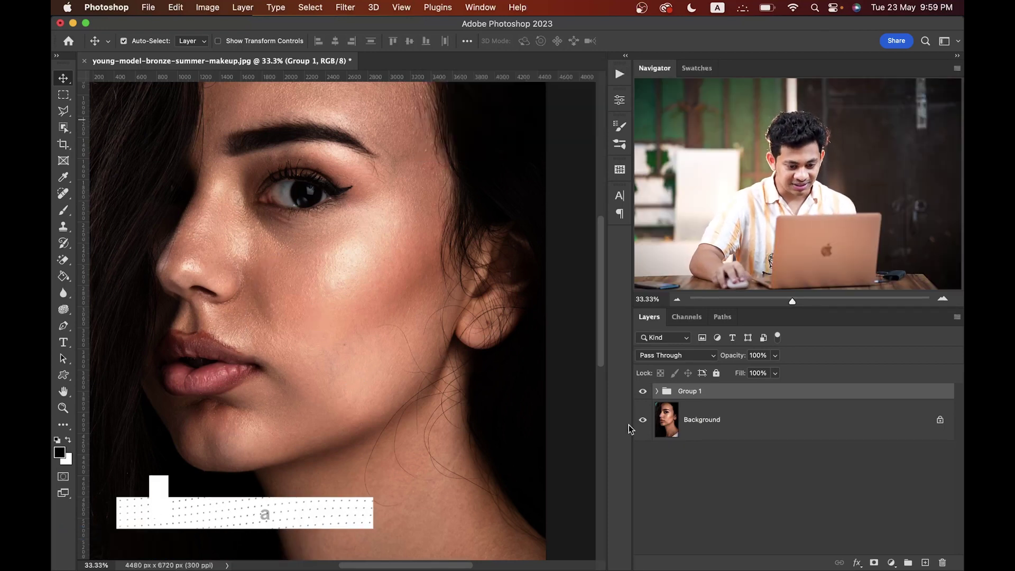
{"action": "left_click", "coordinate": [643, 391]}
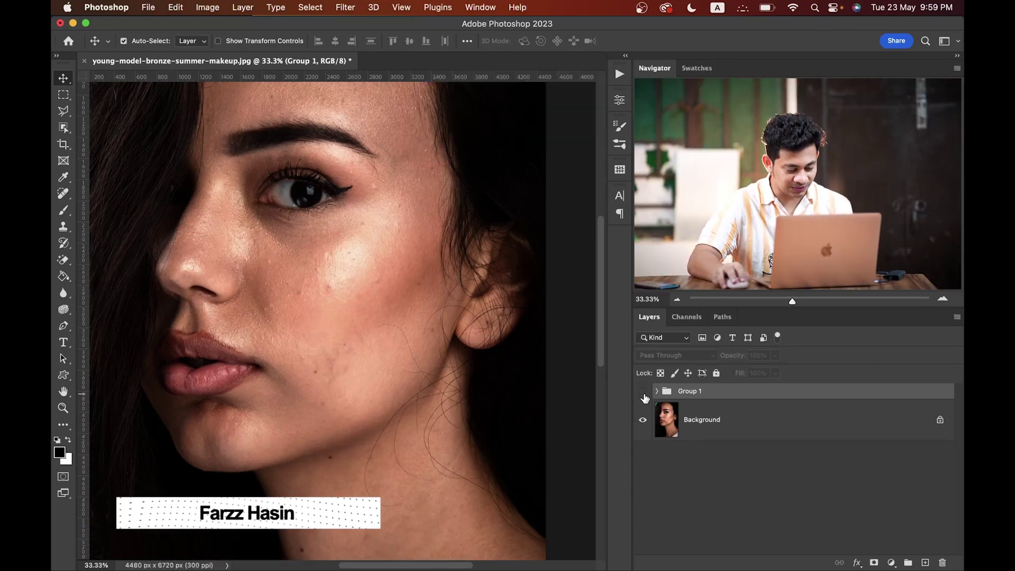
{"action": "left_click", "coordinate": [644, 395]}
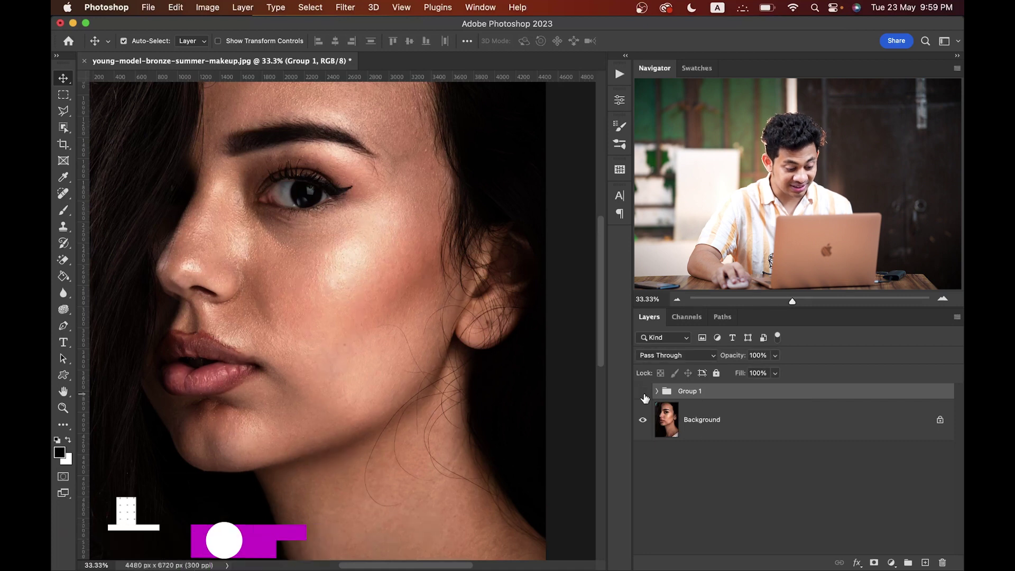
{"action": "left_click", "coordinate": [644, 396]}
{"action": "left_click", "coordinate": [644, 396]}
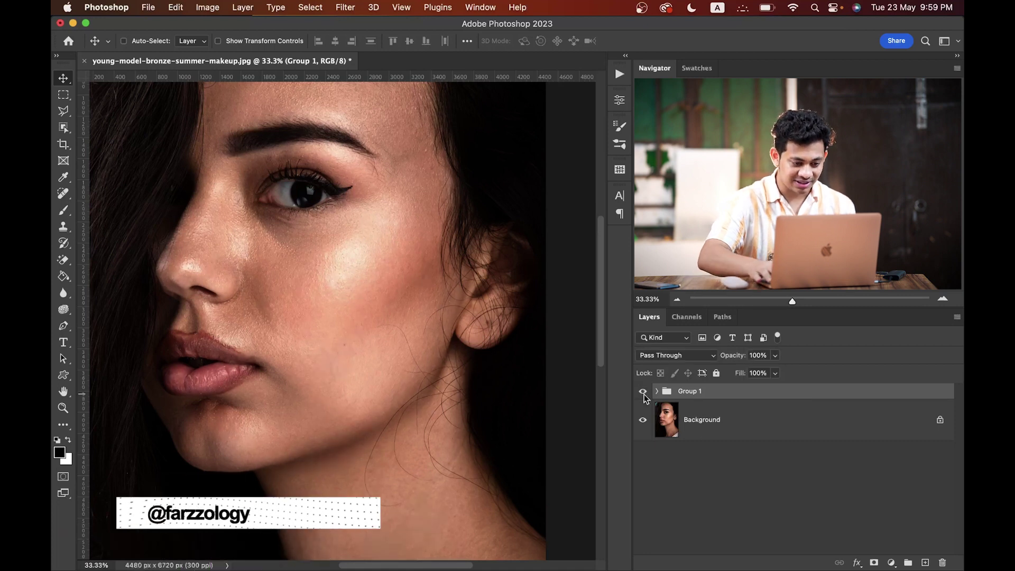
{"action": "key", "text": "super+equal"}
{"action": "left_click", "coordinate": [645, 396]}
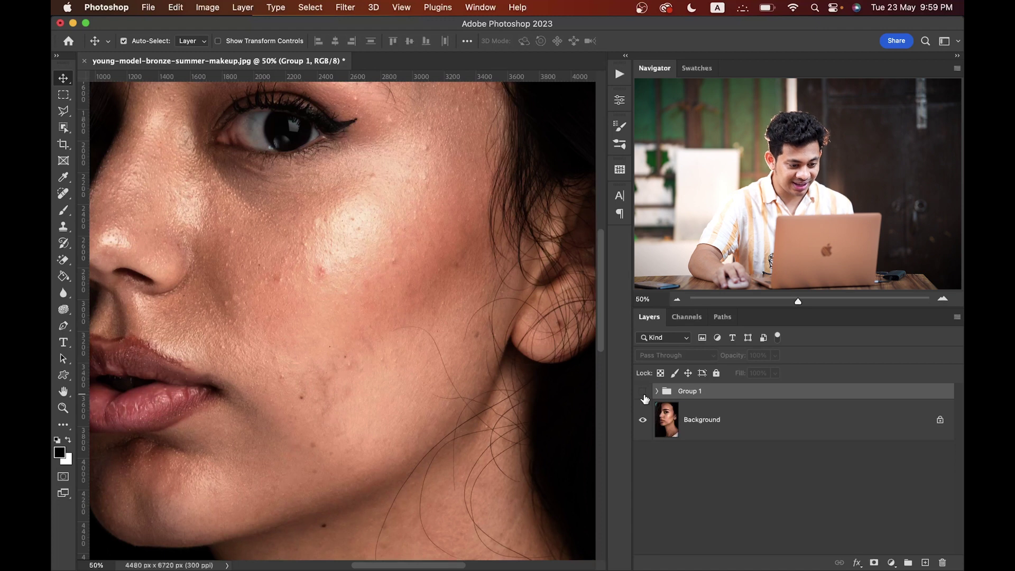
{"action": "left_click", "coordinate": [644, 397]}
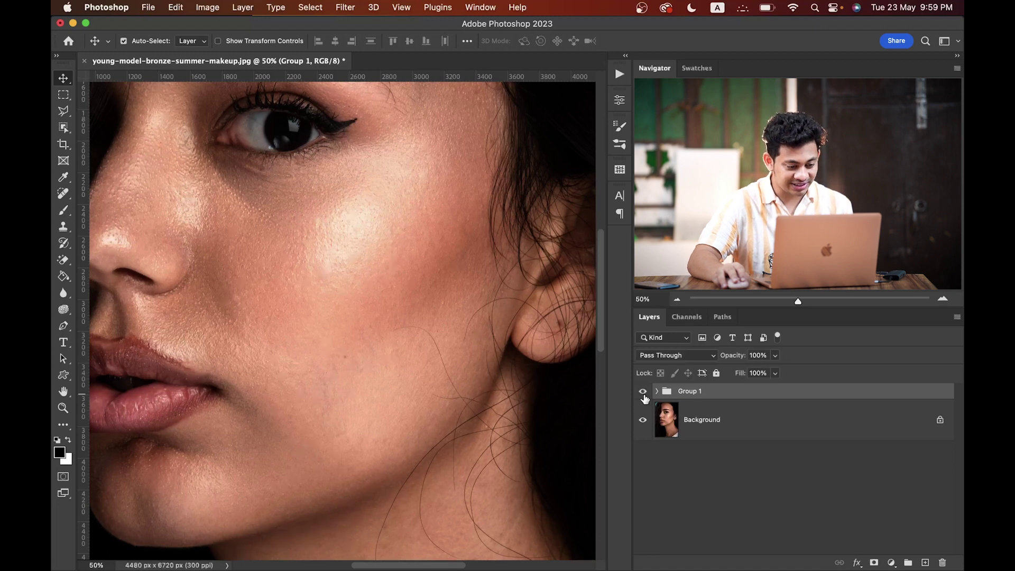
{"action": "left_click", "coordinate": [644, 396]}
{"action": "left_click", "coordinate": [644, 396]}
{"action": "left_click", "coordinate": [644, 397]}
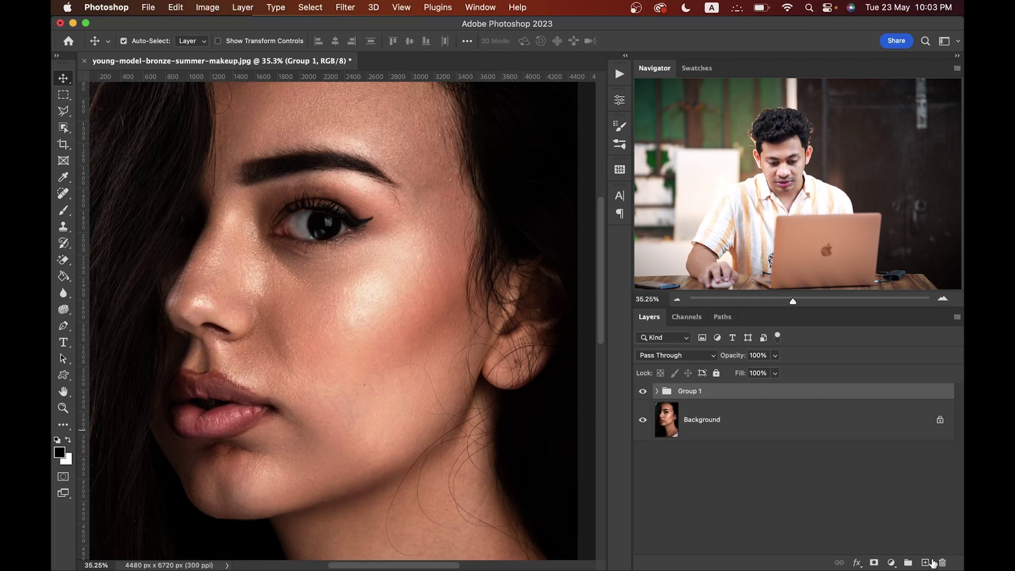
Delete Group 1 with its contents, leaving only the Background, and zoom in on the face.
{"action": "left_click", "coordinate": [941, 563]}
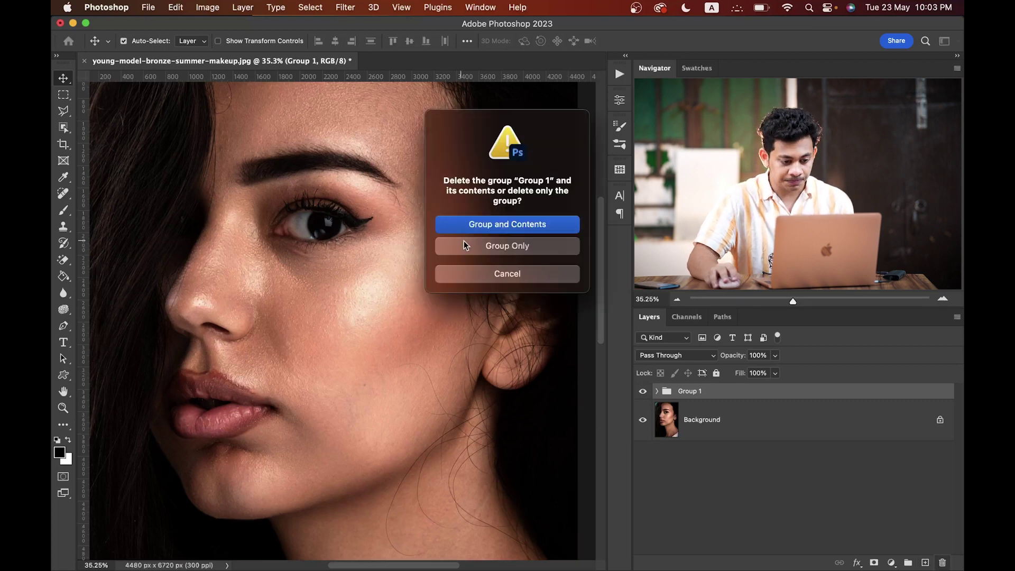
{"action": "left_click", "coordinate": [491, 228]}
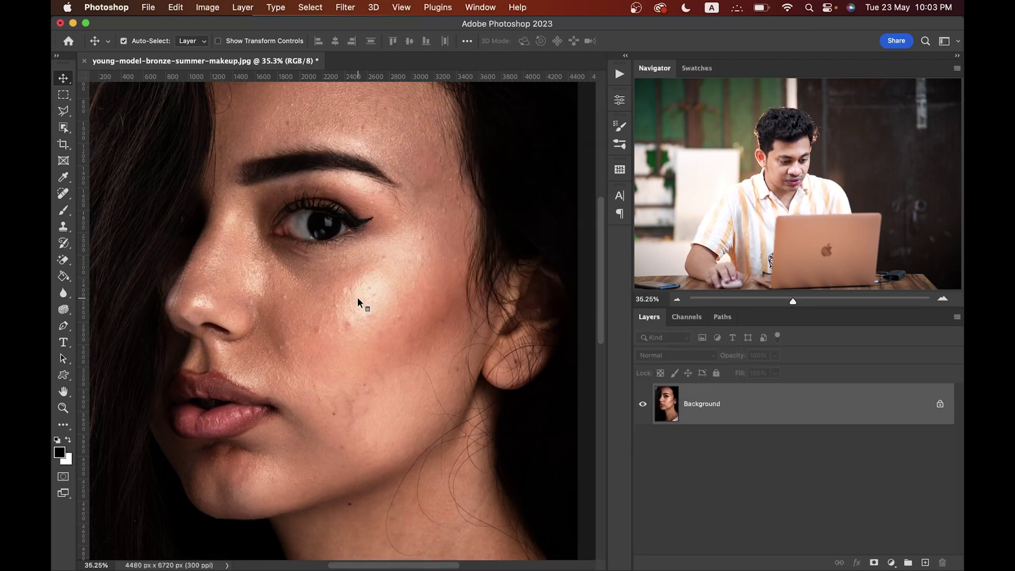
{"action": "scroll", "coordinate": [357, 298], "scroll_direction": "up", "scroll_amount": 5}
{"action": "left_click_drag", "start_coordinate": [377, 368], "coordinate": [409, 320]}
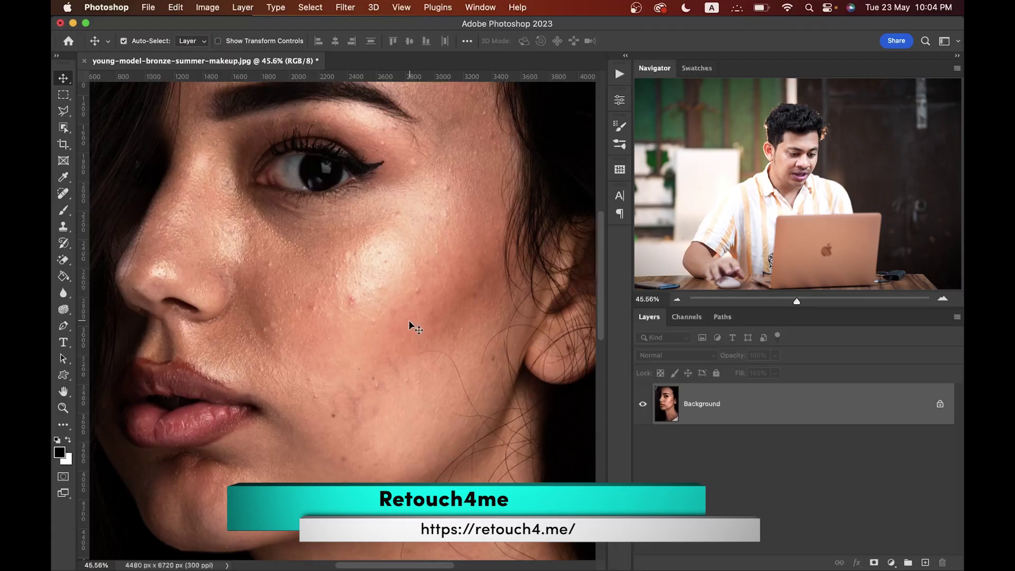
{"action": "mouse_move", "coordinate": [408, 319]}
{"action": "left_mouse_down"}
{"action": "mouse_move", "coordinate": [397, 267]}
{"action": "mouse_move", "coordinate": [412, 312]}
{"action": "mouse_move", "coordinate": [405, 325]}
{"action": "left_mouse_up"}
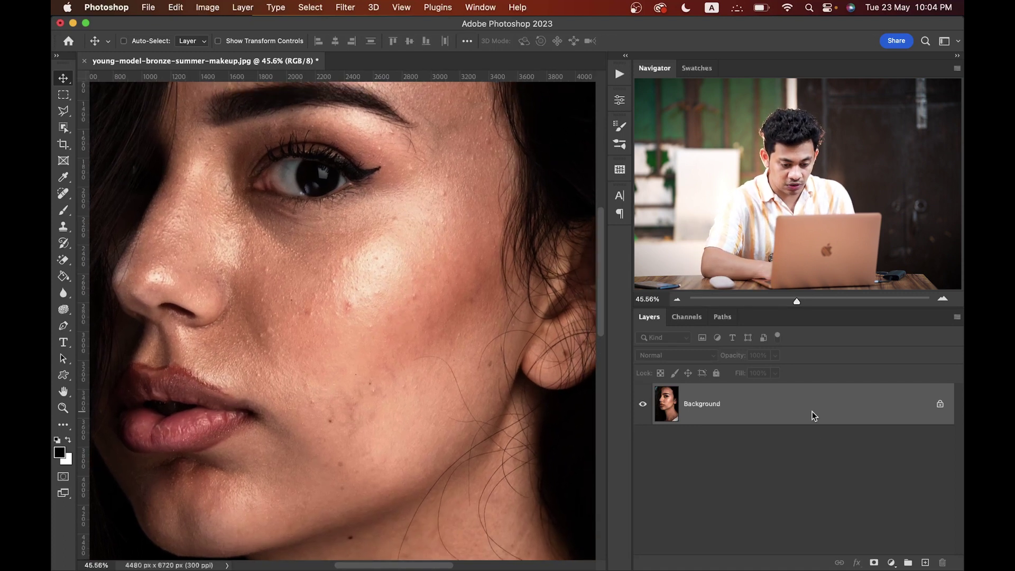
Duplicate the Background layer and name the copy 'Blemishes'.
{"action": "key", "text": "super+j"}
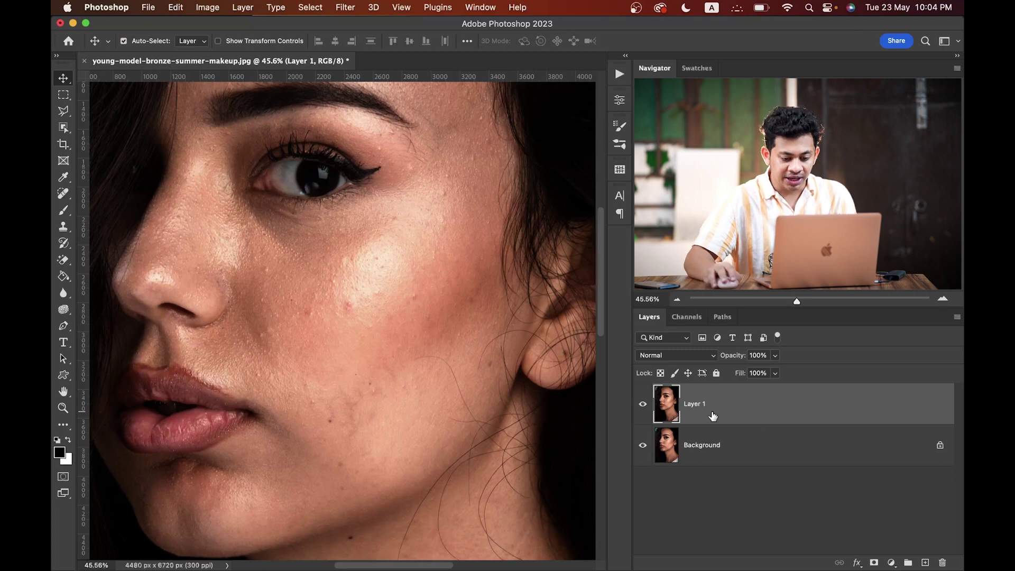
{"action": "type", "text": "B"}
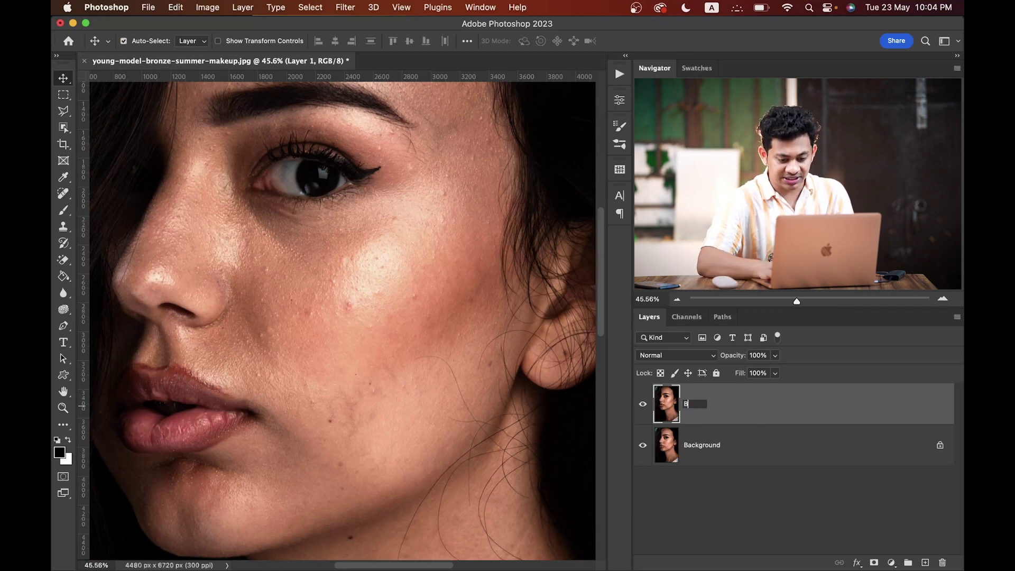
{"action": "type", "text": "lemishes"}
{"action": "key", "text": "Return"}
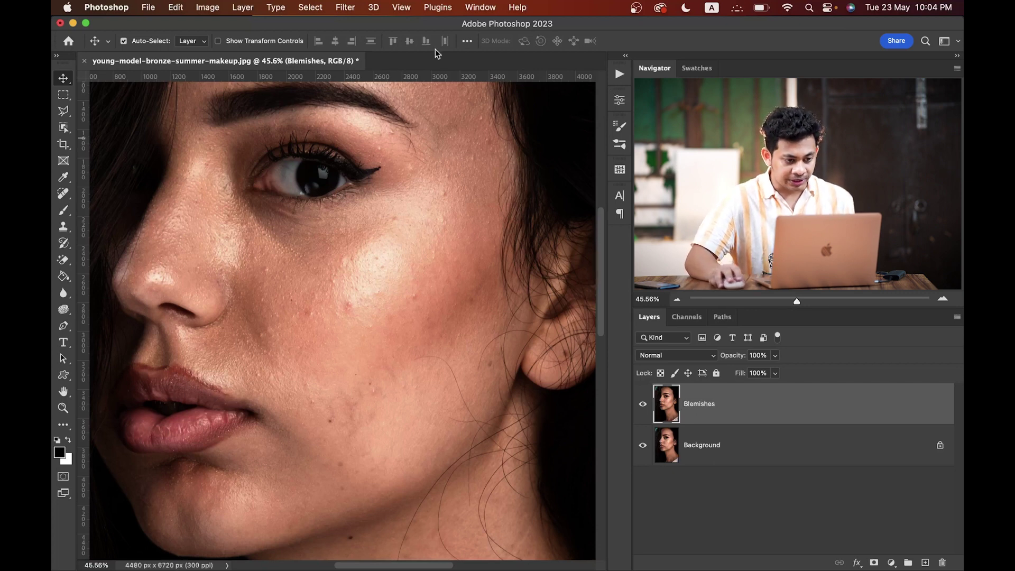
Launch Filter > Retouch4me > Retouch4me Heal on the Blemishes layer.
{"action": "left_click", "coordinate": [333, 7]}
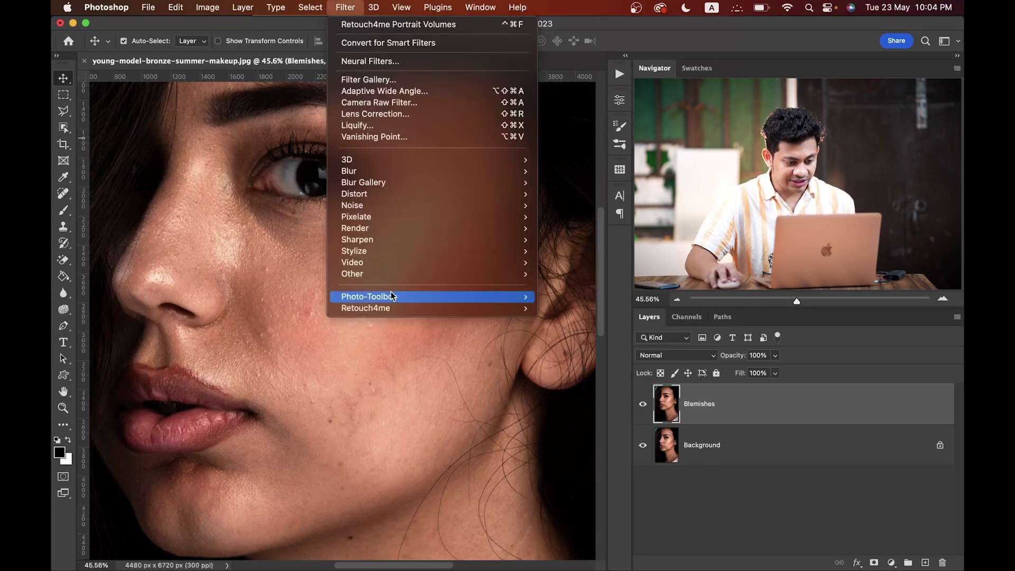
{"action": "mouse_move", "coordinate": [406, 311]}
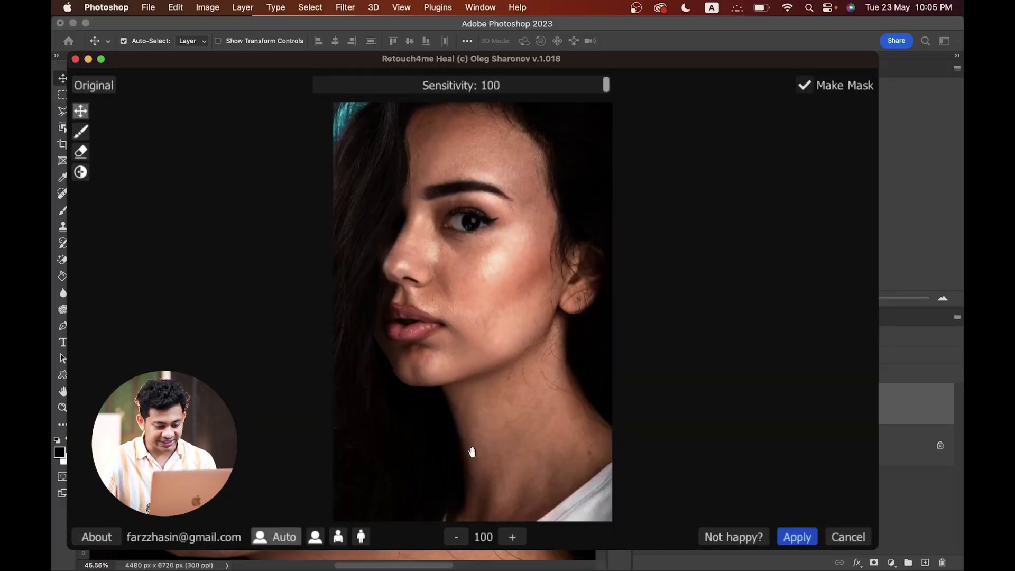
Zoom the Heal preview to 150, compare with Original, and raise Sensitivity to 100 to show the mask.
{"action": "left_click", "coordinate": [512, 537]}
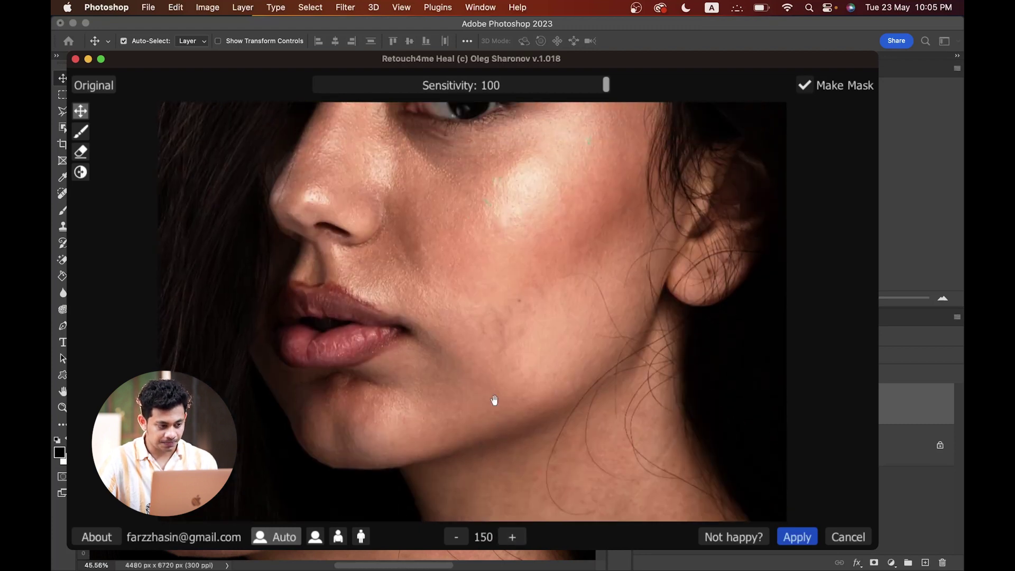
{"action": "left_click", "coordinate": [94, 86]}
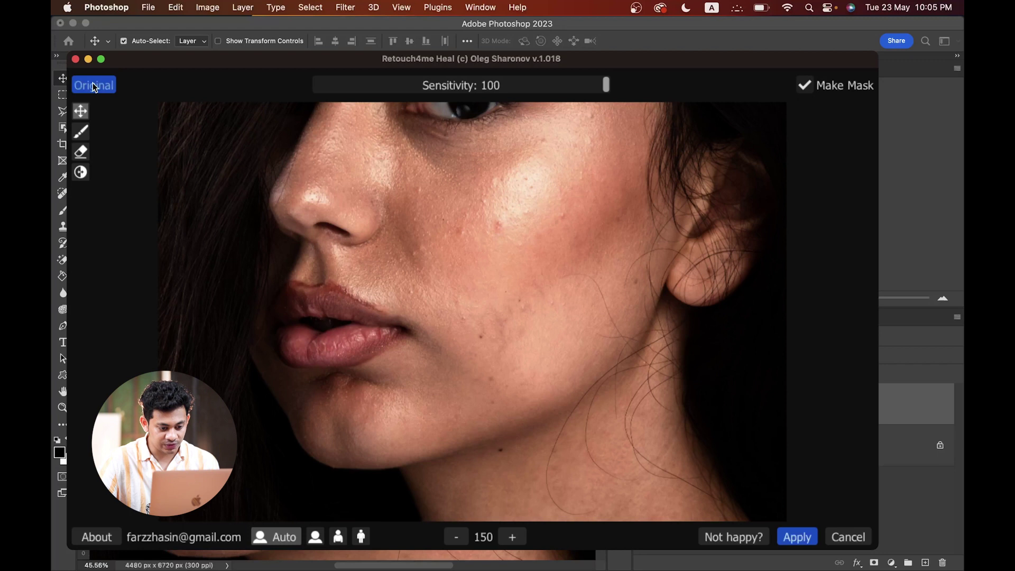
{"action": "left_click", "coordinate": [93, 86]}
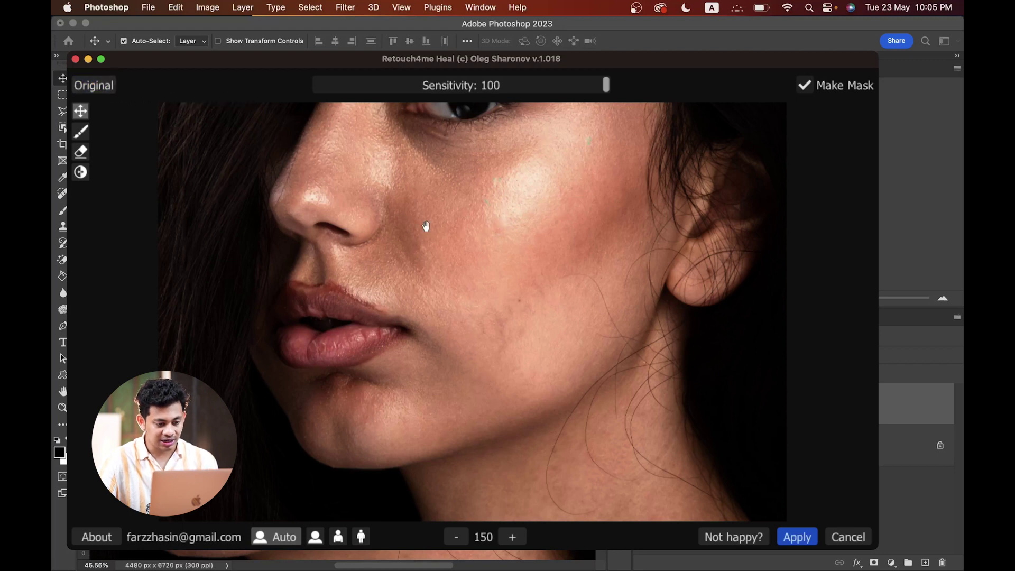
{"action": "left_click_drag", "start_coordinate": [426, 226], "coordinate": [411, 354]}
{"action": "left_click", "coordinate": [94, 87]}
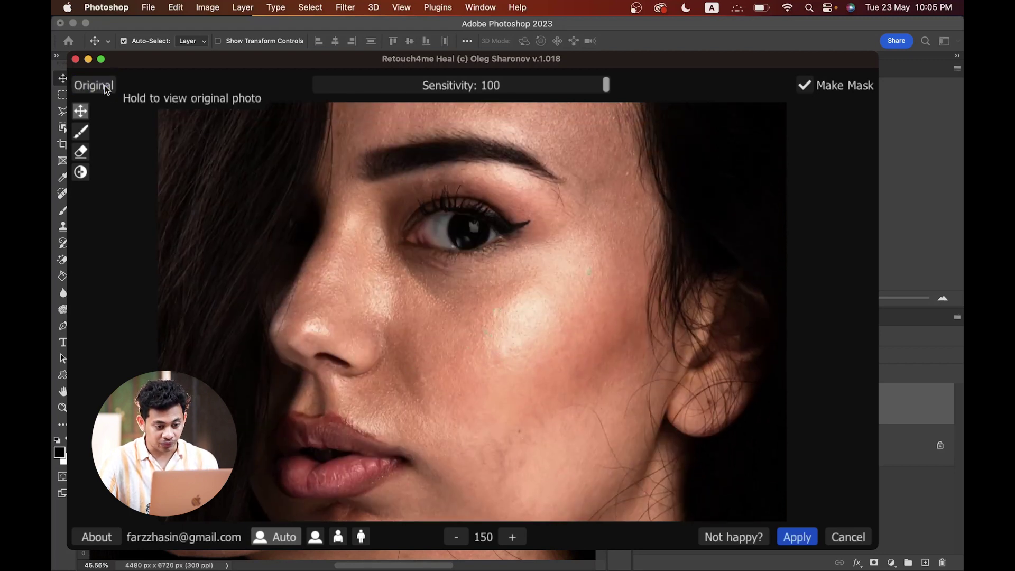
{"action": "left_click", "coordinate": [94, 87]}
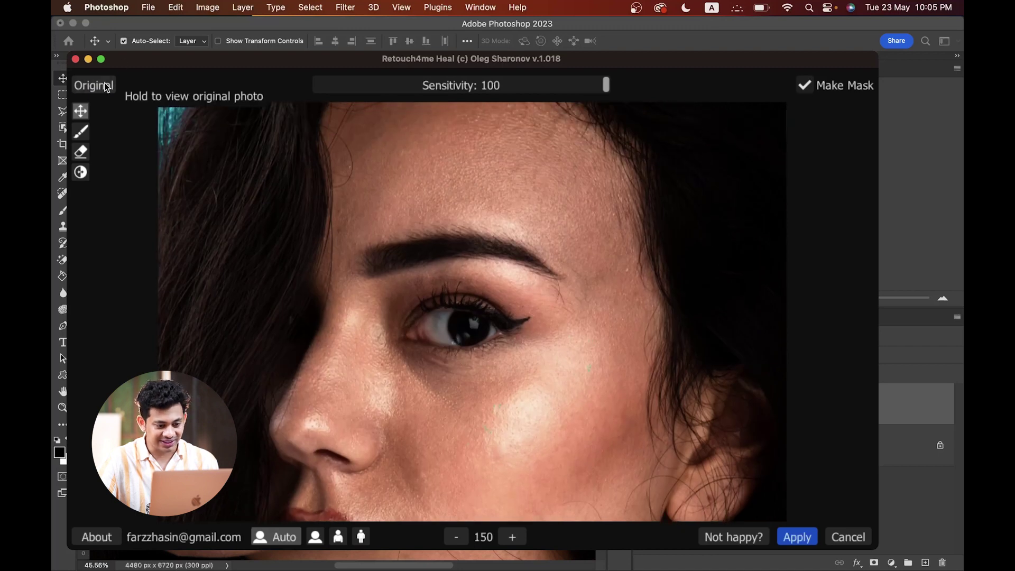
{"action": "left_click_drag", "start_coordinate": [453, 341], "coordinate": [452, 214]}
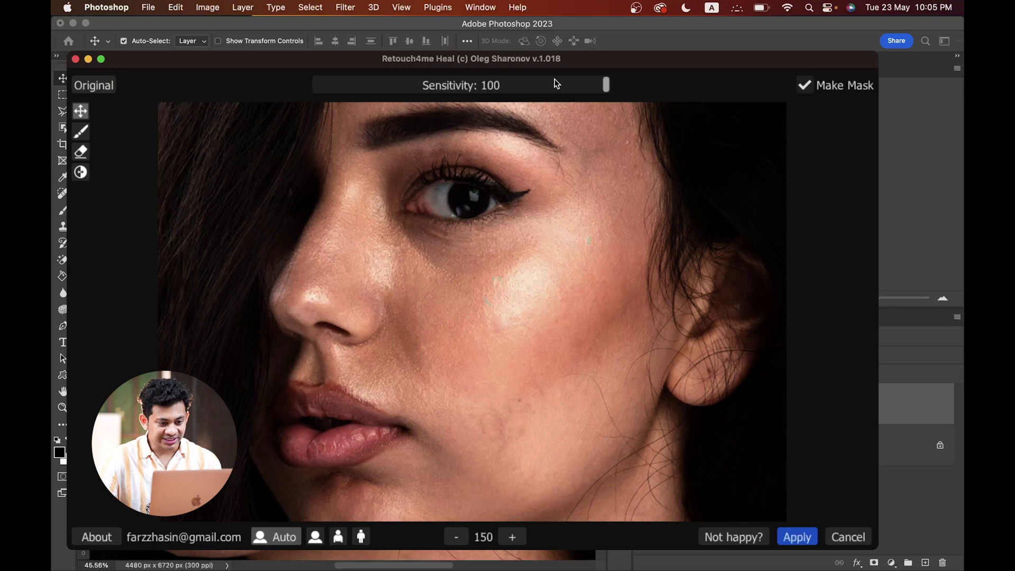
{"action": "left_click_drag", "start_coordinate": [550, 80], "coordinate": [638, 87]}
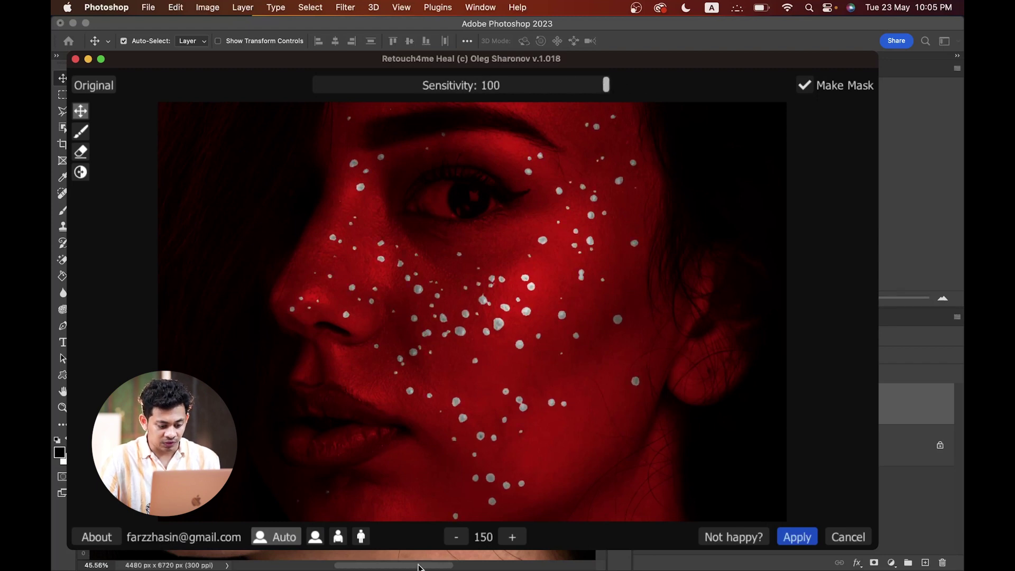
Fit the preview to the whole portrait and try Sensitivity 49 before returning it to 100.
{"action": "left_click", "coordinate": [458, 538]}
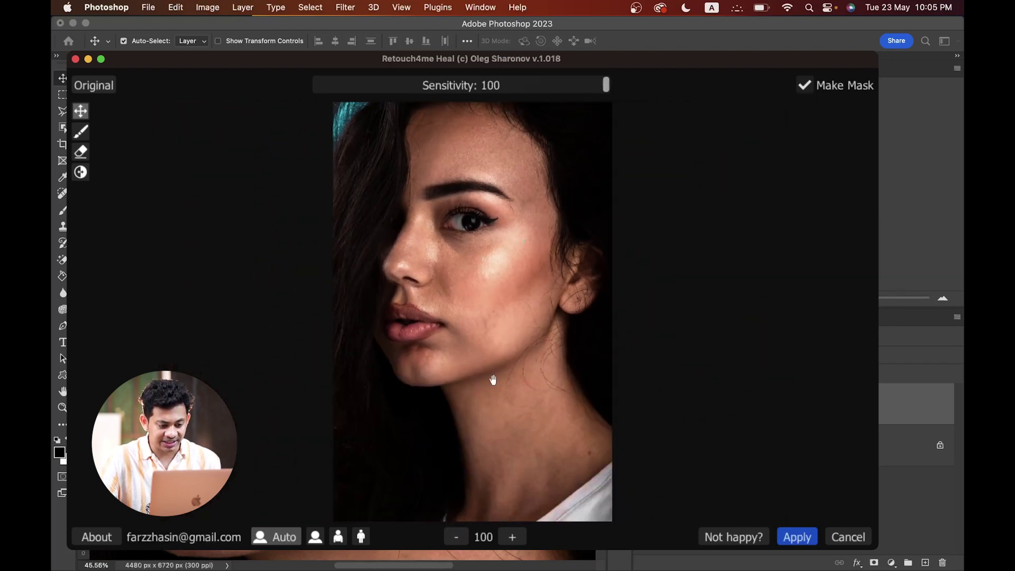
{"action": "left_click_drag", "start_coordinate": [531, 79], "coordinate": [459, 86]}
{"action": "left_click_drag", "start_coordinate": [595, 86], "coordinate": [670, 86]}
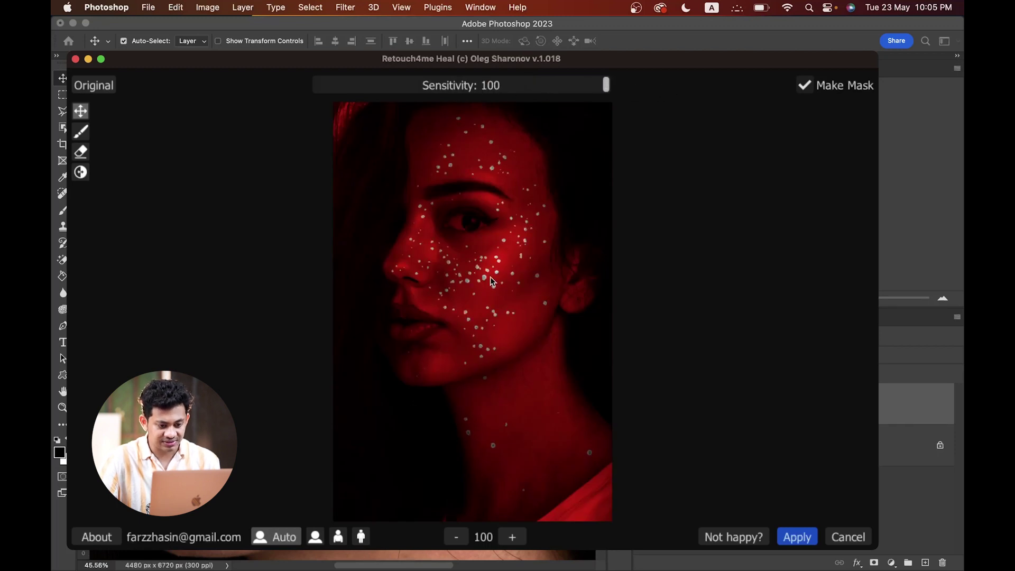
Zoom the preview to 150 on the chin and neck and compare healed skin with the original moles.
{"action": "left_click", "coordinate": [512, 537]}
{"action": "left_click", "coordinate": [109, 88]}
{"action": "left_click", "coordinate": [109, 88]}
{"action": "left_click", "coordinate": [109, 88]}
{"action": "left_click", "coordinate": [95, 89]}
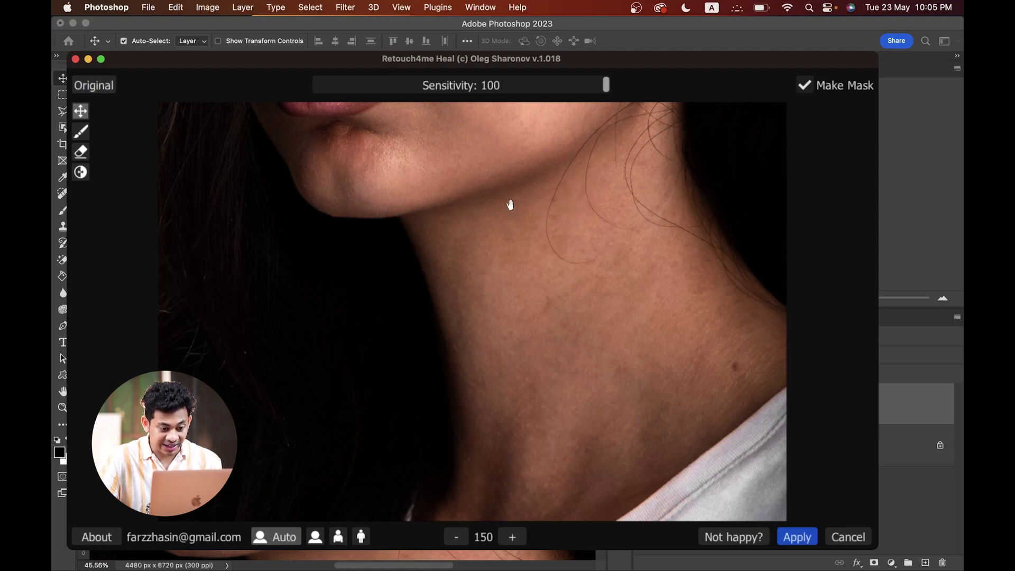
{"action": "left_click", "coordinate": [109, 86]}
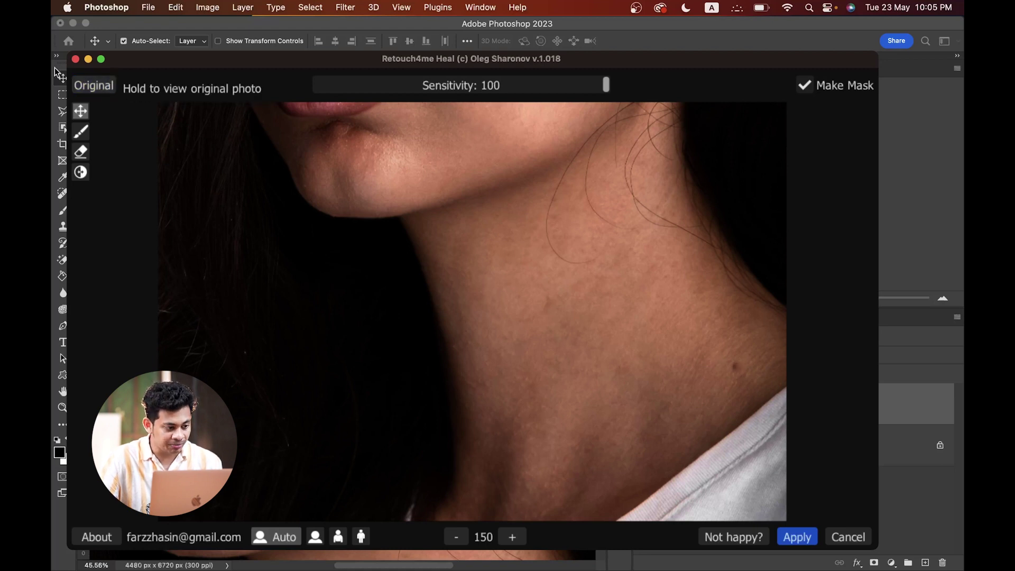
Erase one neck spot from the healing mask with the Eraser at size 67.
{"action": "left_click", "coordinate": [81, 153]}
{"action": "mouse_move", "coordinate": [81, 222]}
{"action": "left_mouse_down"}
{"action": "mouse_move", "coordinate": [82, 180]}
{"action": "mouse_move", "coordinate": [83, 190]}
{"action": "left_mouse_up"}
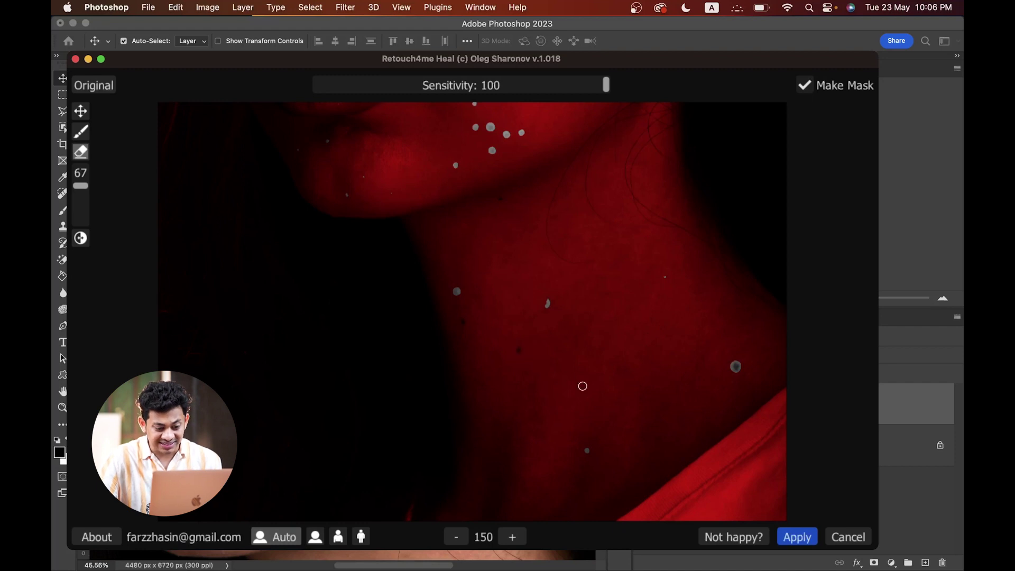
{"action": "left_click", "coordinate": [739, 369]}
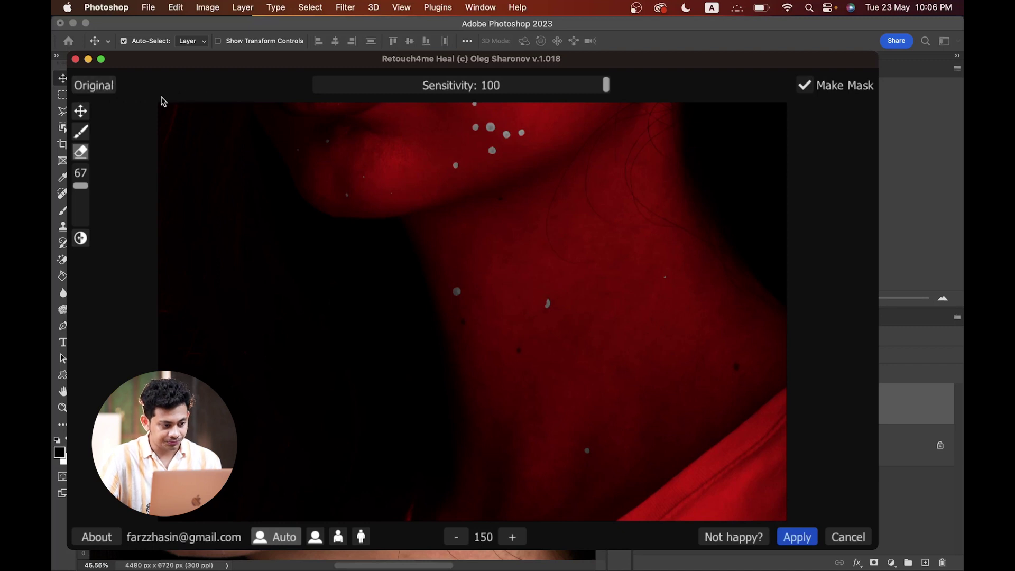
Compare against the original, leave the mask view, and apply the healing.
{"action": "left_click", "coordinate": [106, 85]}
{"action": "left_click", "coordinate": [106, 86]}
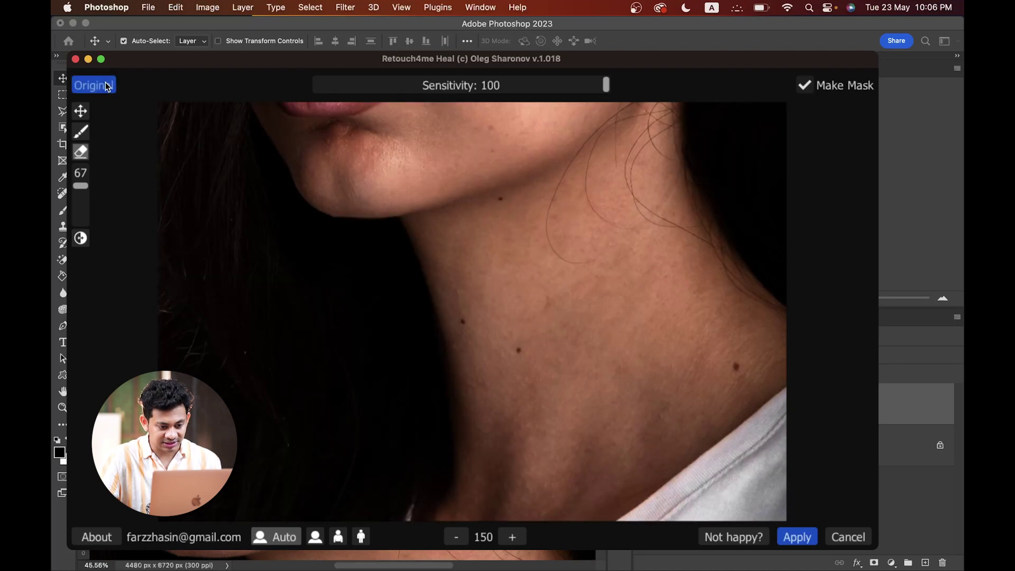
{"action": "left_click", "coordinate": [106, 85]}
{"action": "scroll", "coordinate": [605, 343], "scroll_direction": "up", "scroll_amount": 2}
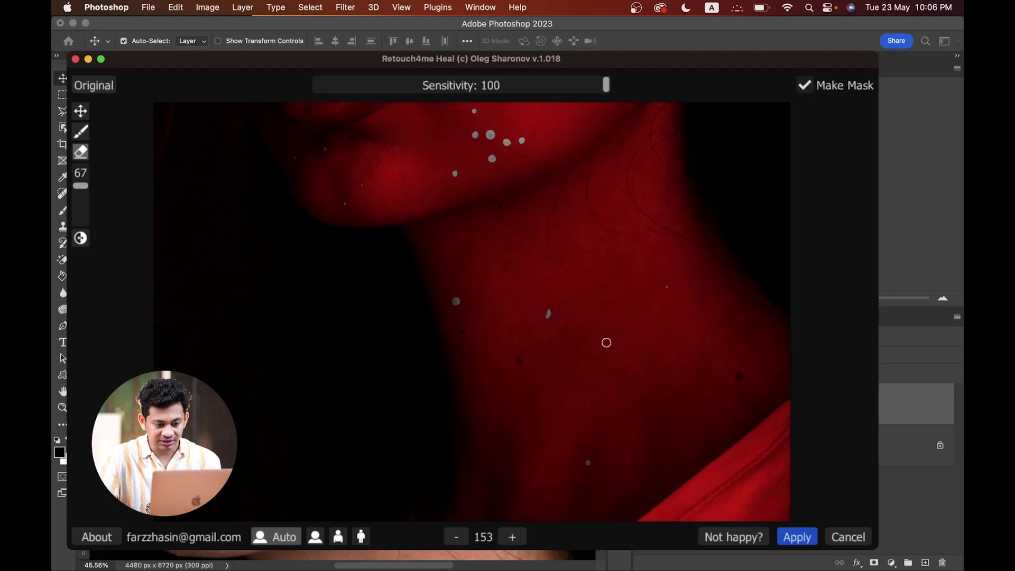
{"action": "scroll", "coordinate": [547, 298], "scroll_direction": "down", "scroll_amount": 5}
{"action": "scroll", "coordinate": [547, 298], "scroll_direction": "down", "scroll_amount": 4}
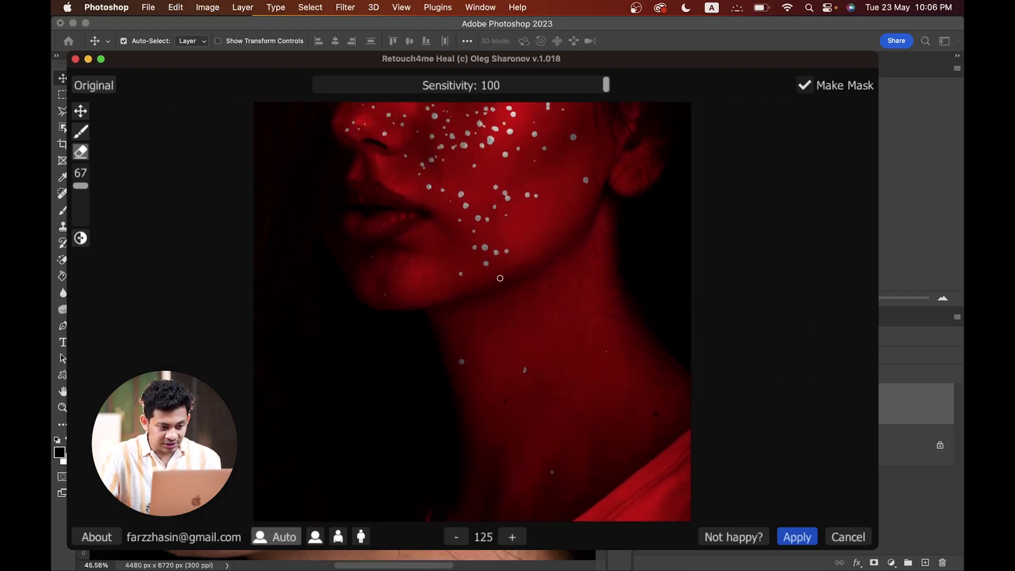
{"action": "left_click", "coordinate": [82, 117]}
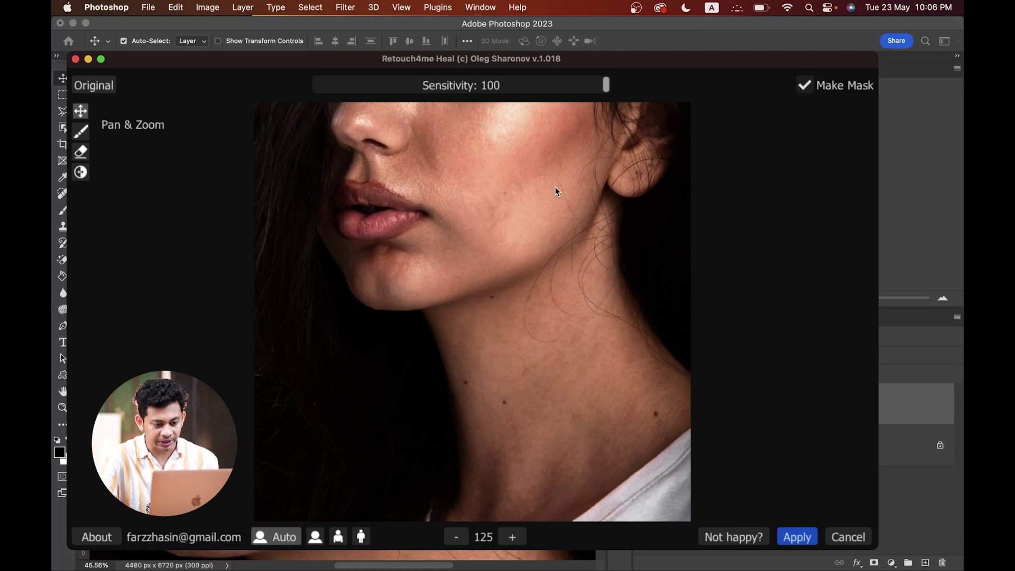
{"action": "scroll", "coordinate": [555, 190], "scroll_direction": "up", "scroll_amount": 2}
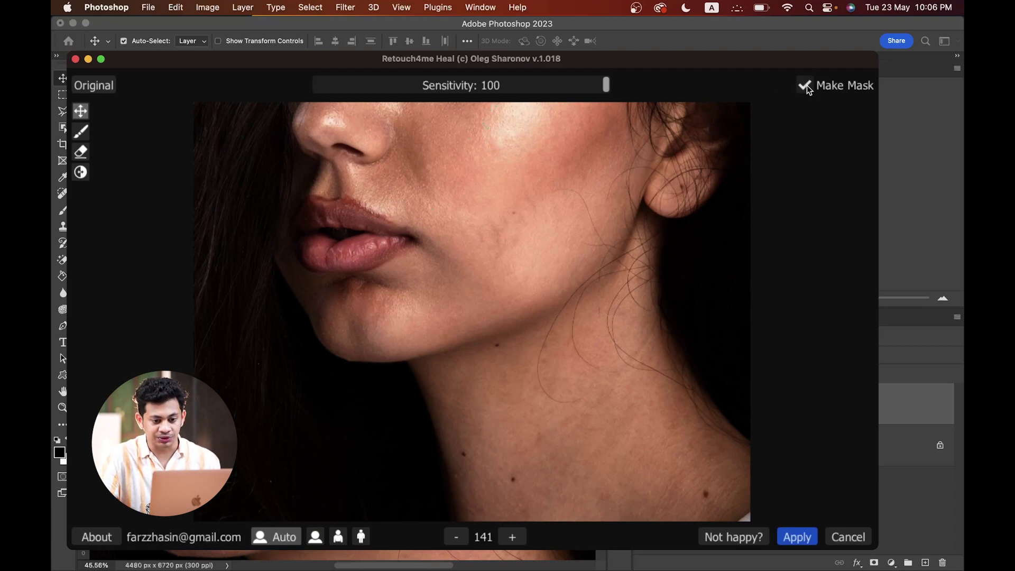
{"action": "left_click", "coordinate": [798, 539]}
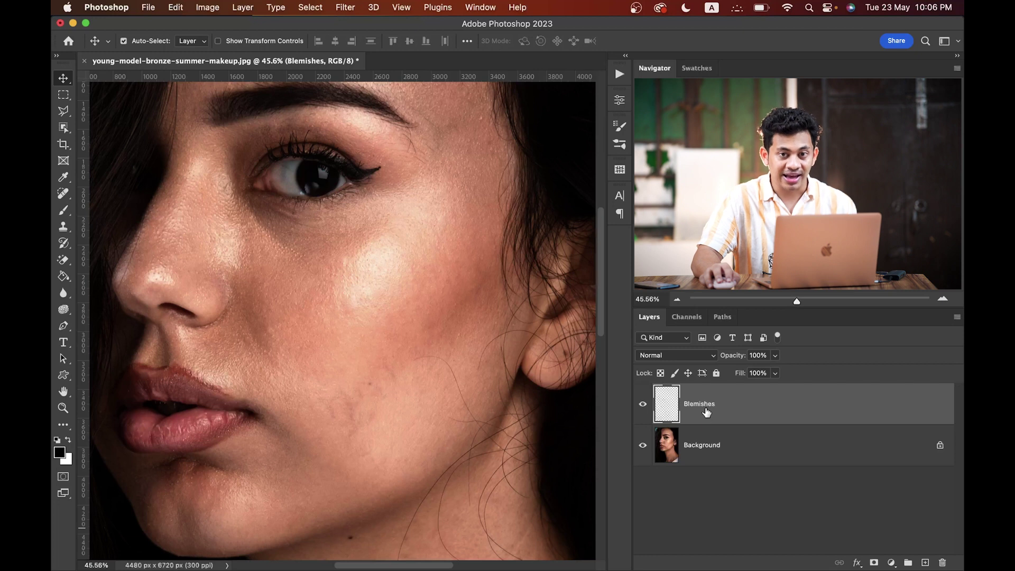
Hide the Background to view the healed spots on the Blemishes layer alone.
{"action": "left_click", "coordinate": [642, 446]}
{"action": "left_click", "coordinate": [643, 447]}
{"action": "left_click", "coordinate": [643, 448]}
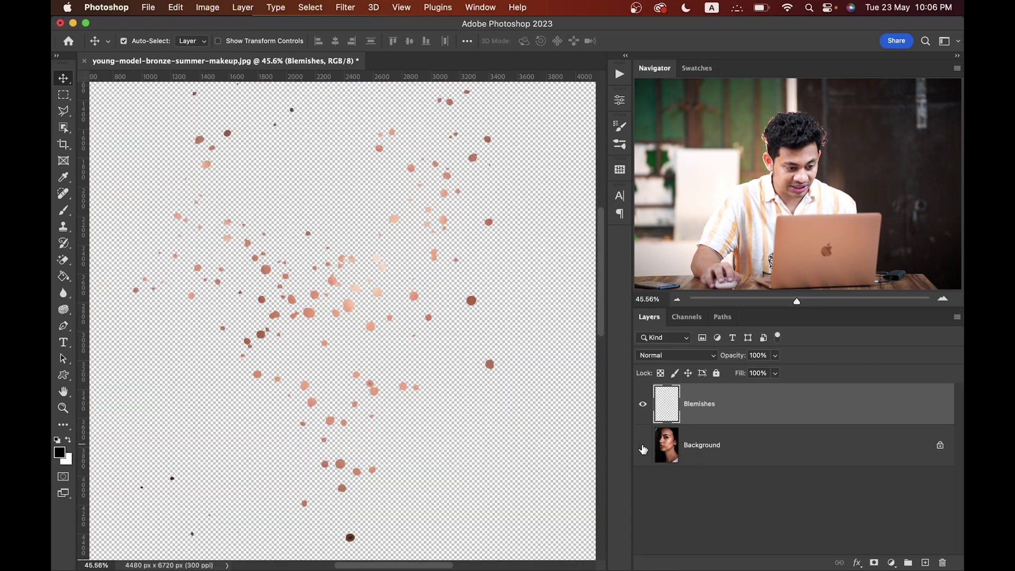
{"action": "scroll", "coordinate": [362, 191], "scroll_direction": "up", "scroll_amount": 5}
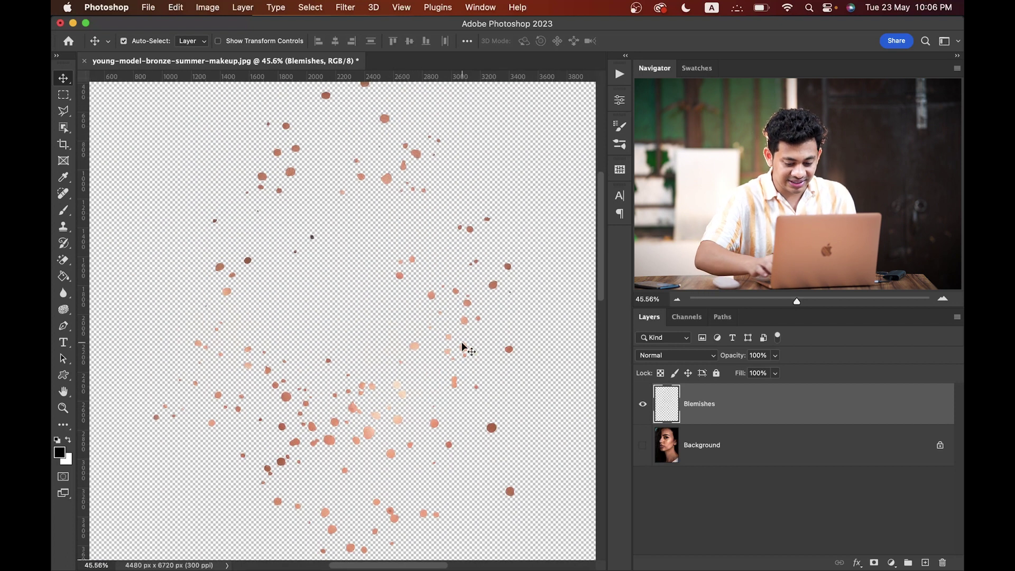
{"action": "key", "text": "super+0"}
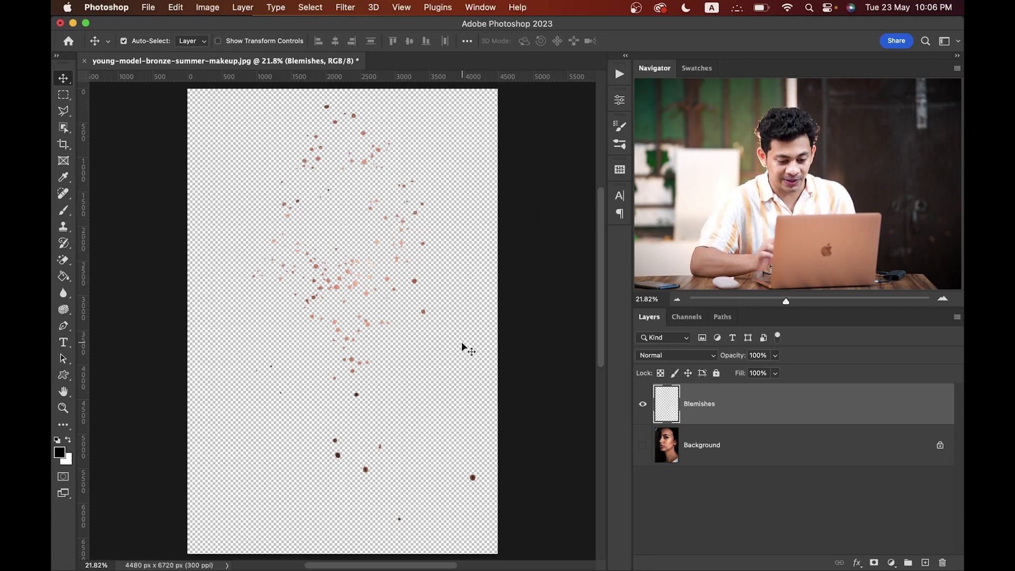
{"action": "key", "text": "super+equal"}
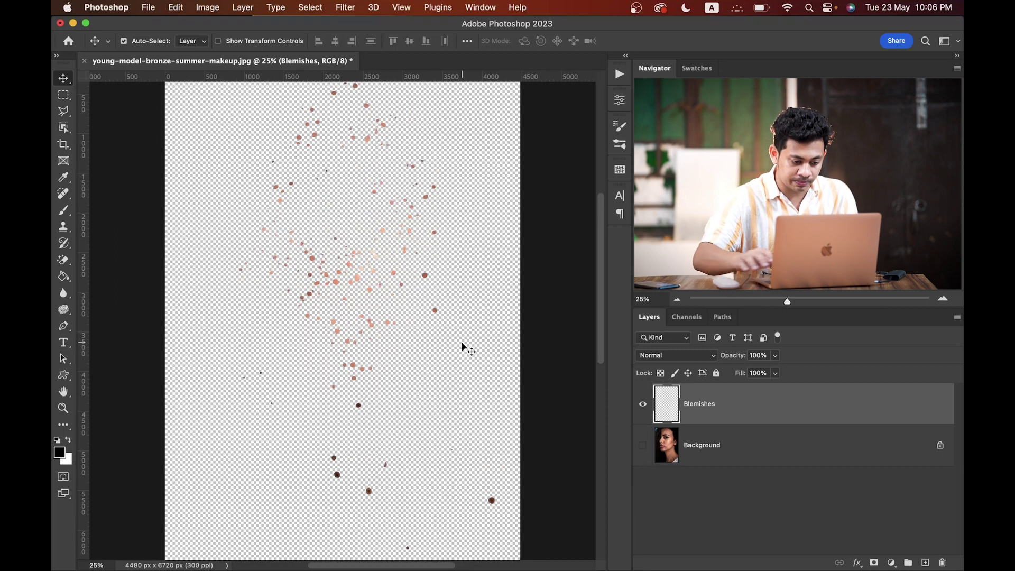
Show the Background again and toggle the Blemishes layer to compare before and after.
{"action": "left_click", "coordinate": [643, 447]}
{"action": "left_click", "coordinate": [643, 407]}
{"action": "left_click", "coordinate": [642, 407]}
{"action": "left_click", "coordinate": [642, 407]}
{"action": "left_click", "coordinate": [642, 407]}
{"action": "scroll", "coordinate": [405, 275], "scroll_direction": "up", "scroll_amount": 5}
{"action": "scroll", "coordinate": [406, 274], "scroll_direction": "up", "scroll_amount": 3}
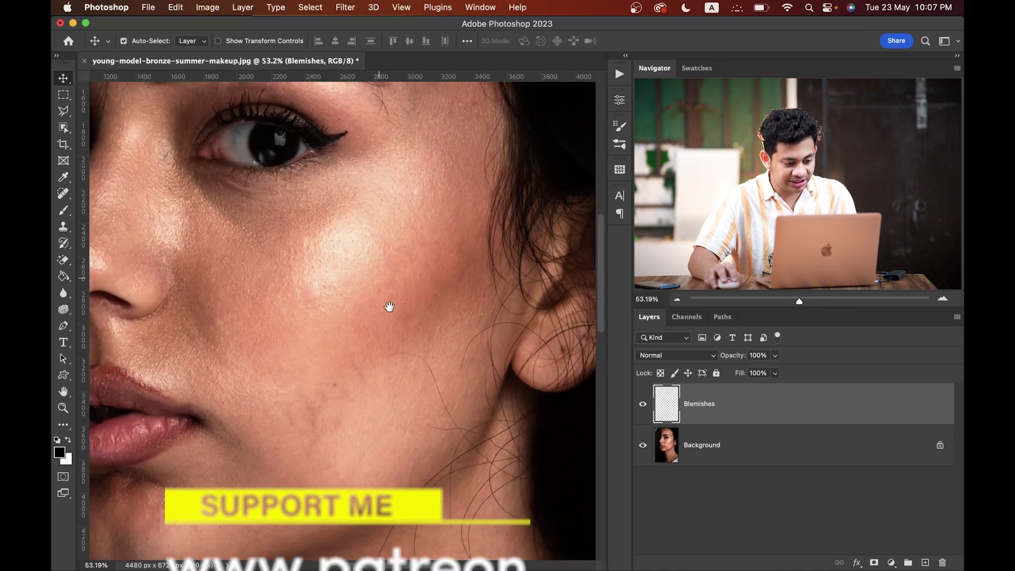
Compare the eye, brow and lower cheek with Blemishes toggled, then fit the whole photo on screen.
{"action": "left_click_drag", "start_coordinate": [389, 307], "coordinate": [433, 412]}
{"action": "left_click", "coordinate": [643, 406]}
{"action": "left_click", "coordinate": [641, 408]}
{"action": "left_click", "coordinate": [641, 409]}
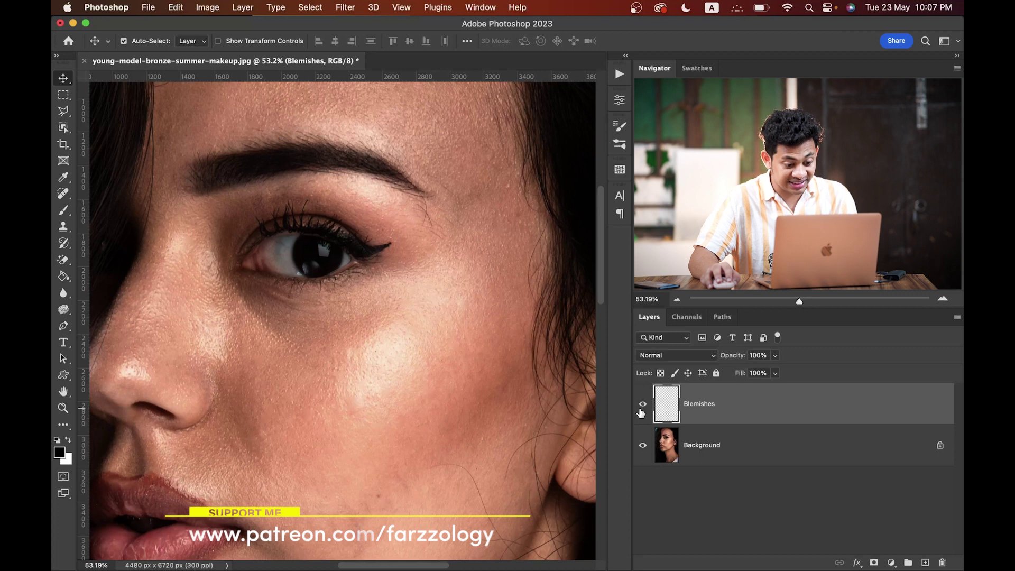
{"action": "left_click_drag", "start_coordinate": [412, 406], "coordinate": [405, 302]}
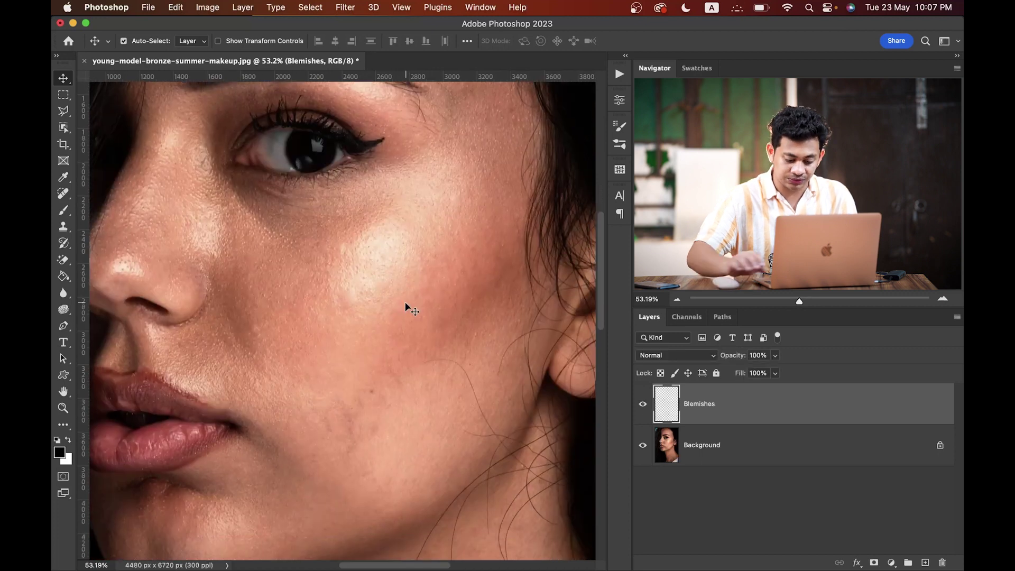
{"action": "key", "text": "super+0"}
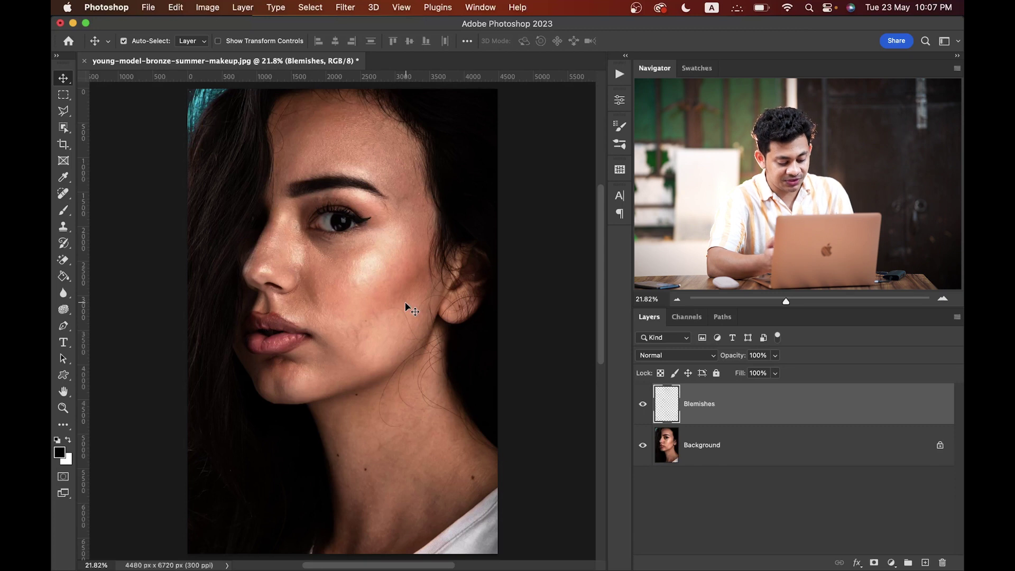
Stamp the visible layers into a new top layer named 'DOdge and Burn'.
{"action": "key", "text": "super+alt+shift+e"}
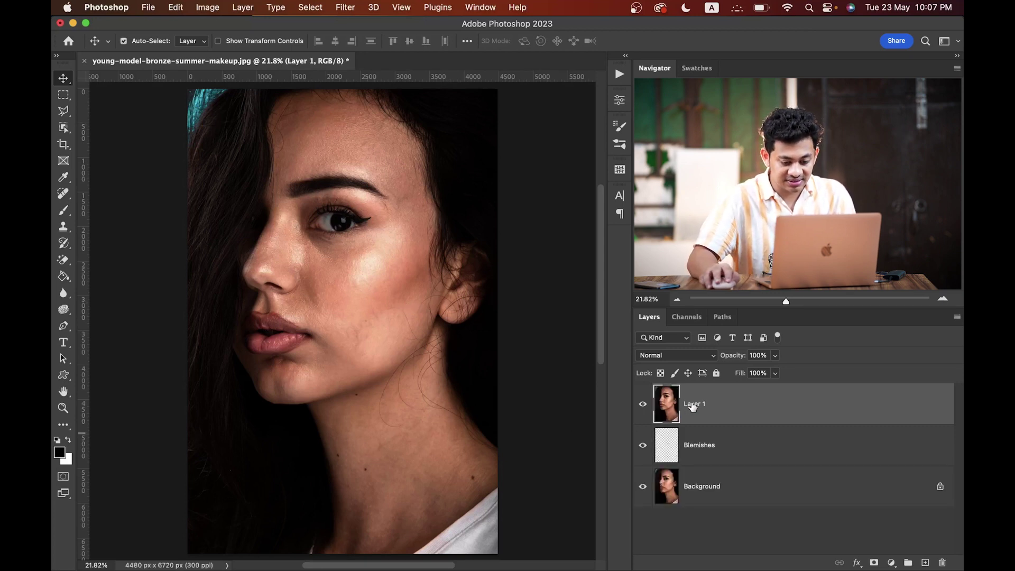
{"action": "type", "text": "DOdg"}
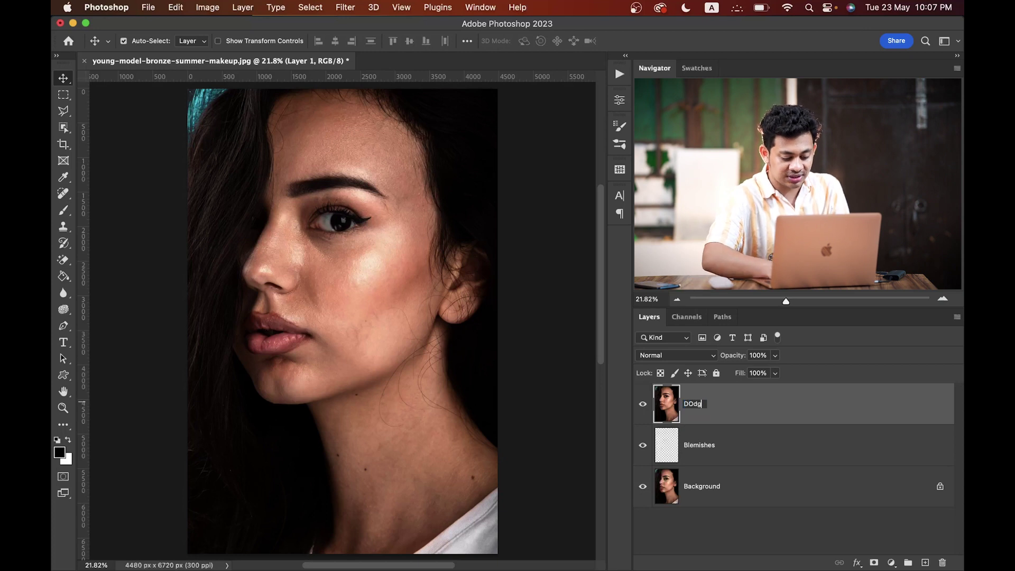
{"action": "type", "text": "e and Burn"}
{"action": "key", "text": "Return"}
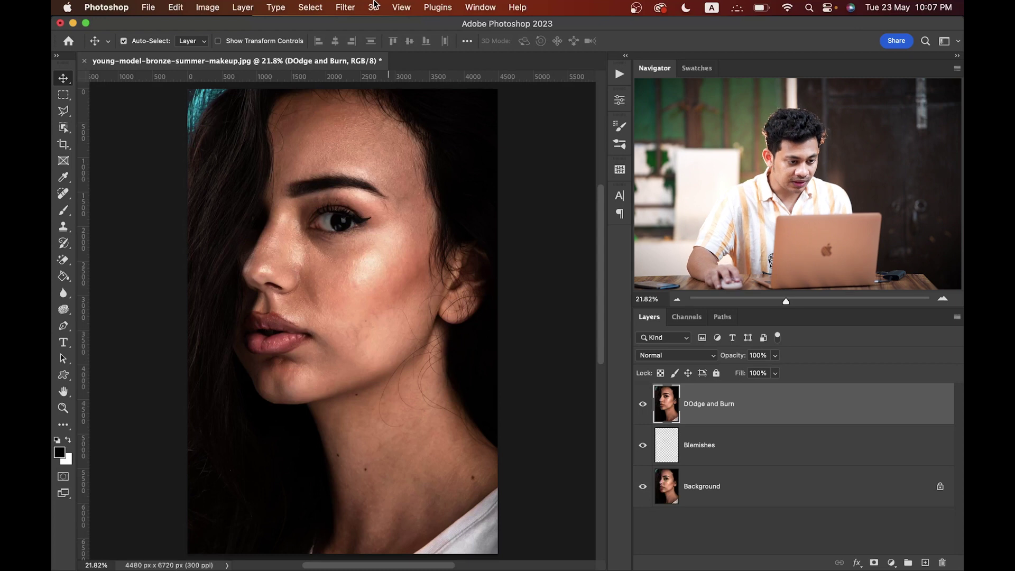
Launch Filter > Retouch4me > Retouch4me Dodge Burn on the new layer.
{"action": "left_click", "coordinate": [346, 6]}
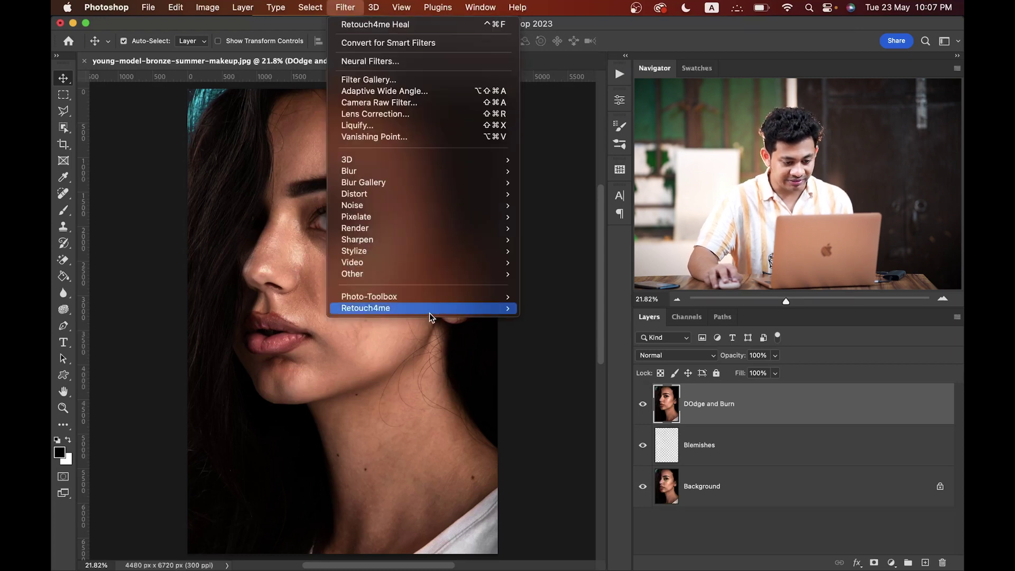
{"action": "mouse_move", "coordinate": [481, 309]}
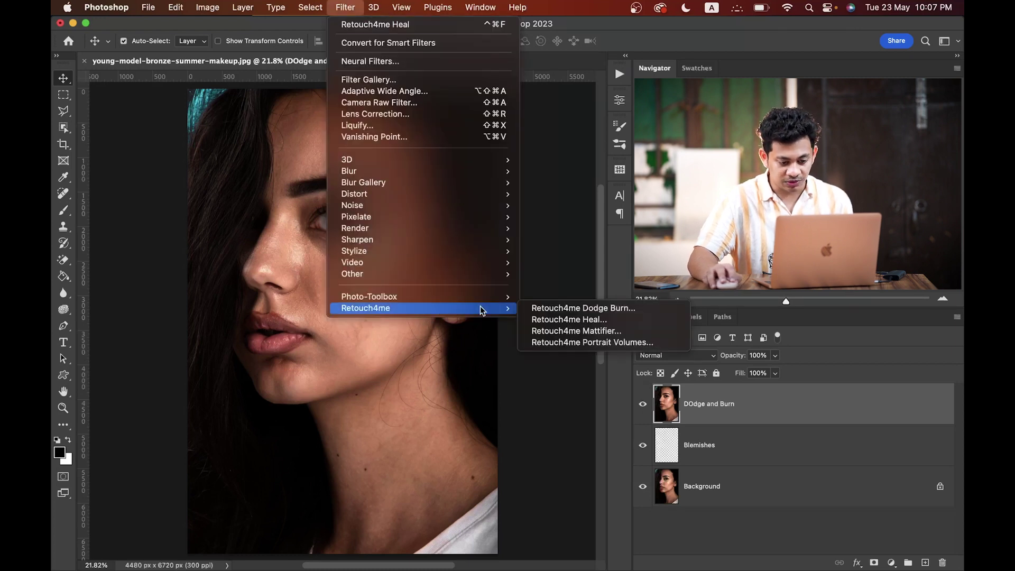
{"action": "left_click", "coordinate": [569, 308]}
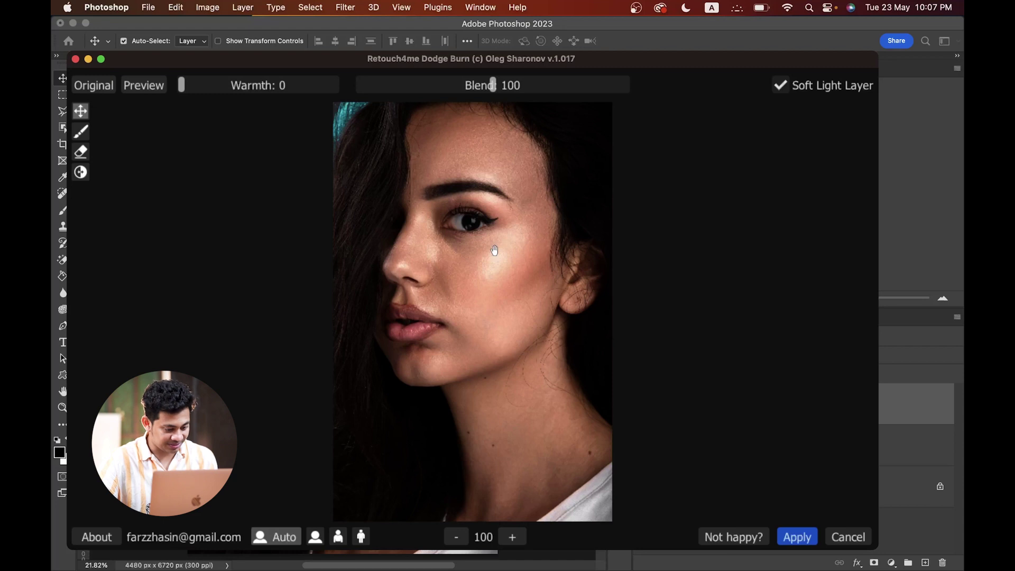
{"action": "left_click", "coordinate": [524, 536]}
{"action": "left_click_drag", "start_coordinate": [529, 426], "coordinate": [579, 337]}
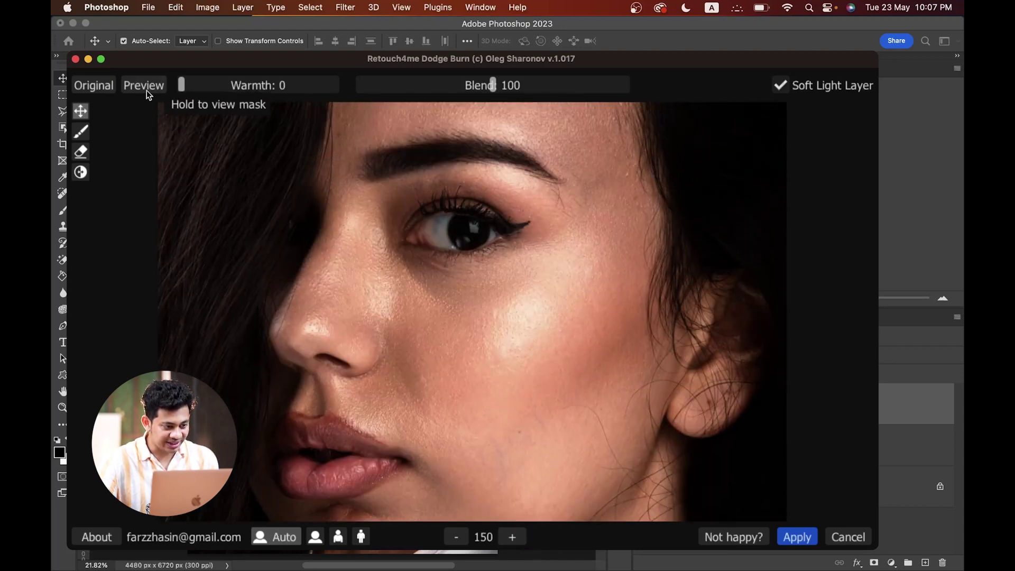
{"action": "left_click", "coordinate": [99, 90]}
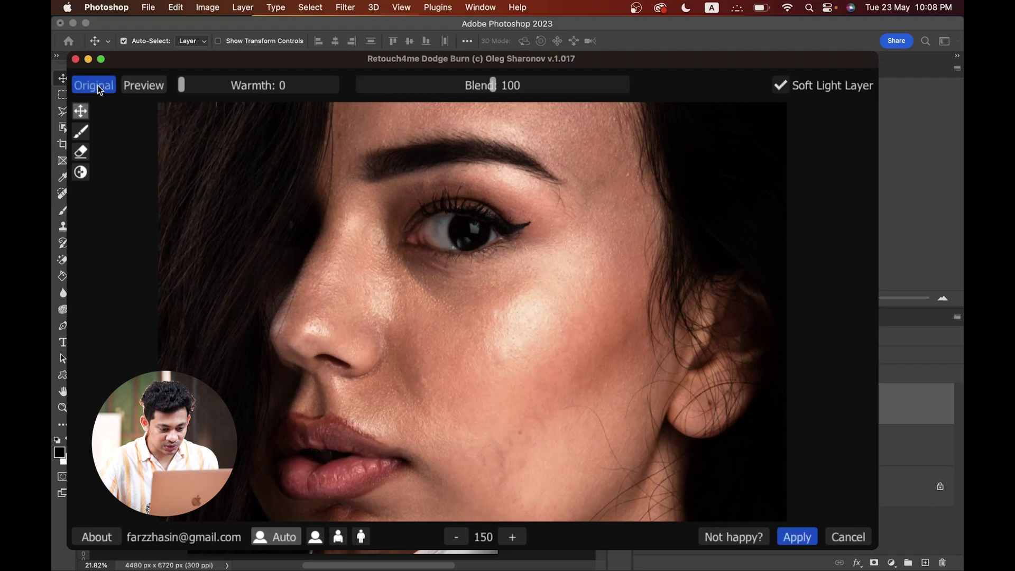
{"action": "left_click", "coordinate": [100, 90]}
{"action": "left_click", "coordinate": [99, 90]}
{"action": "left_click", "coordinate": [99, 90]}
{"action": "left_click", "coordinate": [457, 538]}
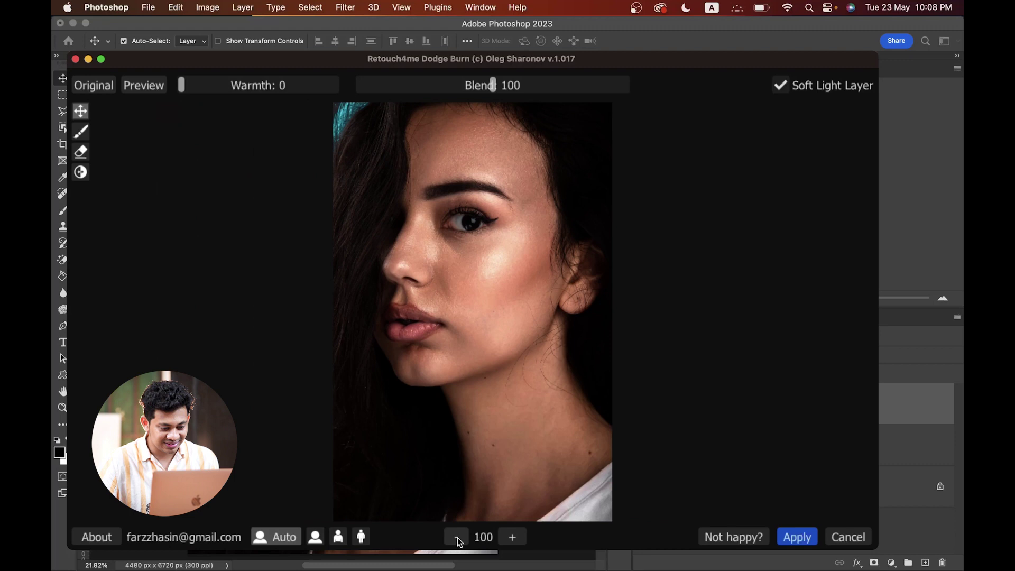
{"action": "left_click", "coordinate": [106, 89]}
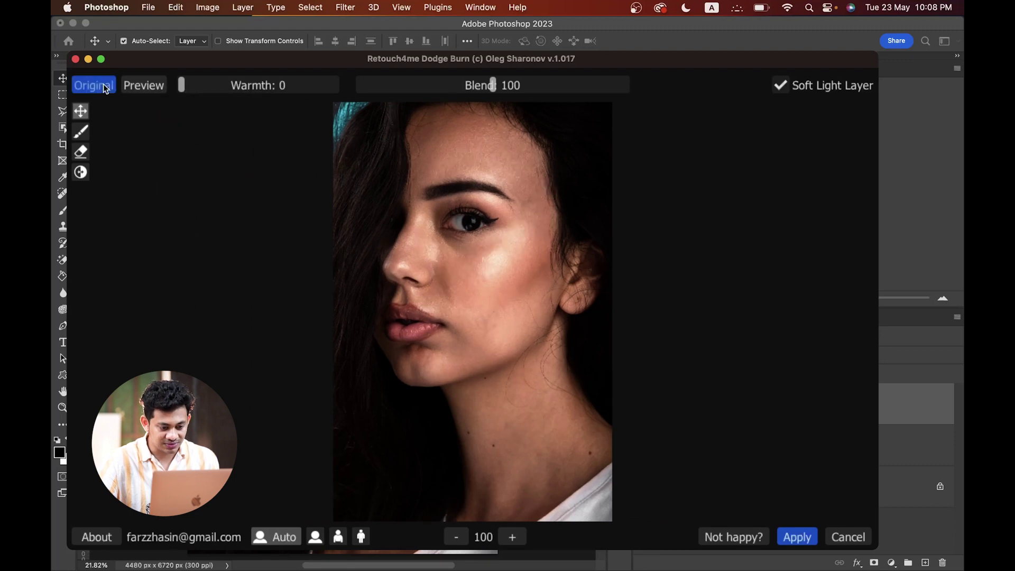
{"action": "left_click", "coordinate": [512, 539]}
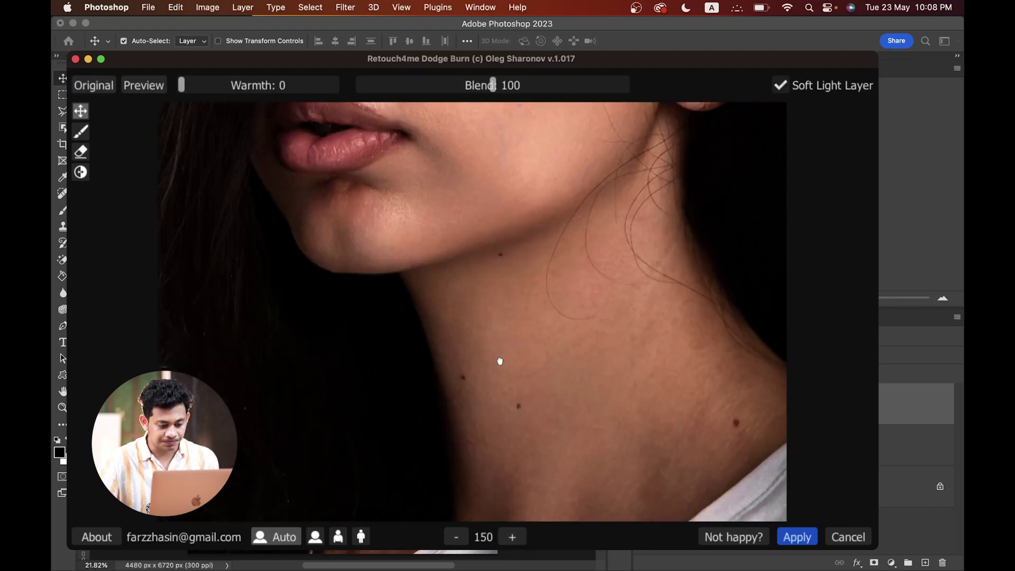
{"action": "left_click", "coordinate": [109, 87]}
{"action": "left_click", "coordinate": [109, 88]}
{"action": "left_click", "coordinate": [109, 88]}
Test Blend strengths up to 200 and settle the Dodge Burn blend at 120.
{"action": "left_click_drag", "start_coordinate": [336, 222], "coordinate": [387, 392]}
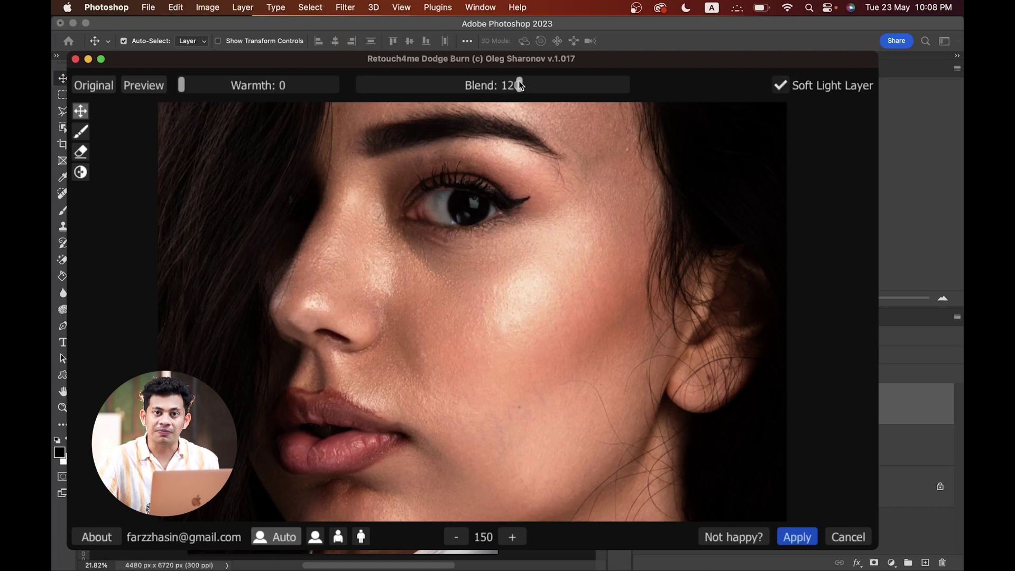
{"action": "left_click_drag", "start_coordinate": [541, 82], "coordinate": [659, 91]}
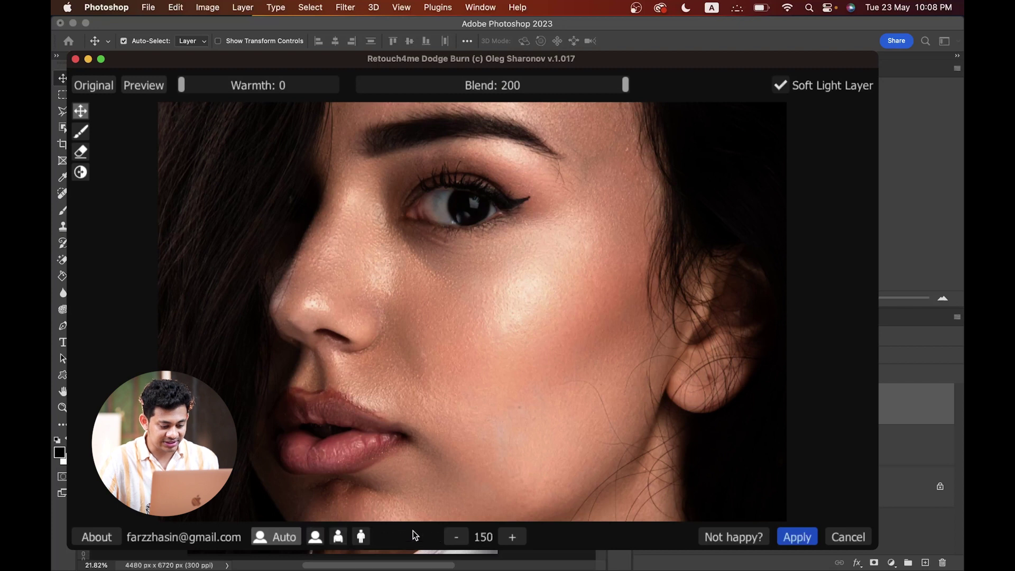
{"action": "left_click", "coordinate": [455, 538]}
{"action": "left_click_drag", "start_coordinate": [562, 81], "coordinate": [372, 91]}
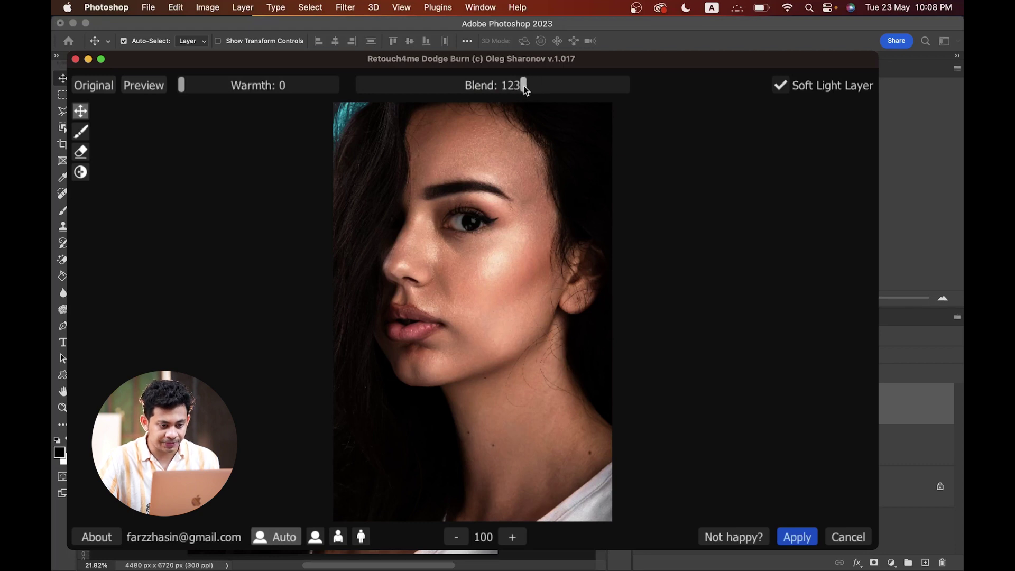
{"action": "left_click_drag", "start_coordinate": [521, 85], "coordinate": [519, 85]}
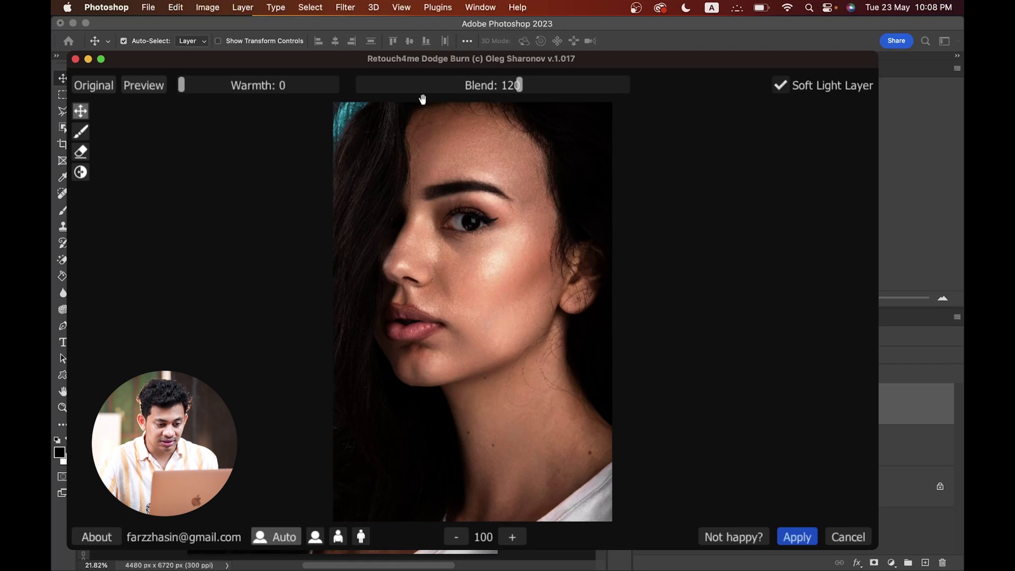
Compare the Blend 120 result with the original and apply the dodge and burn.
{"action": "left_click", "coordinate": [100, 86]}
{"action": "left_click", "coordinate": [101, 86]}
{"action": "left_click", "coordinate": [101, 86]}
{"action": "left_click", "coordinate": [101, 86]}
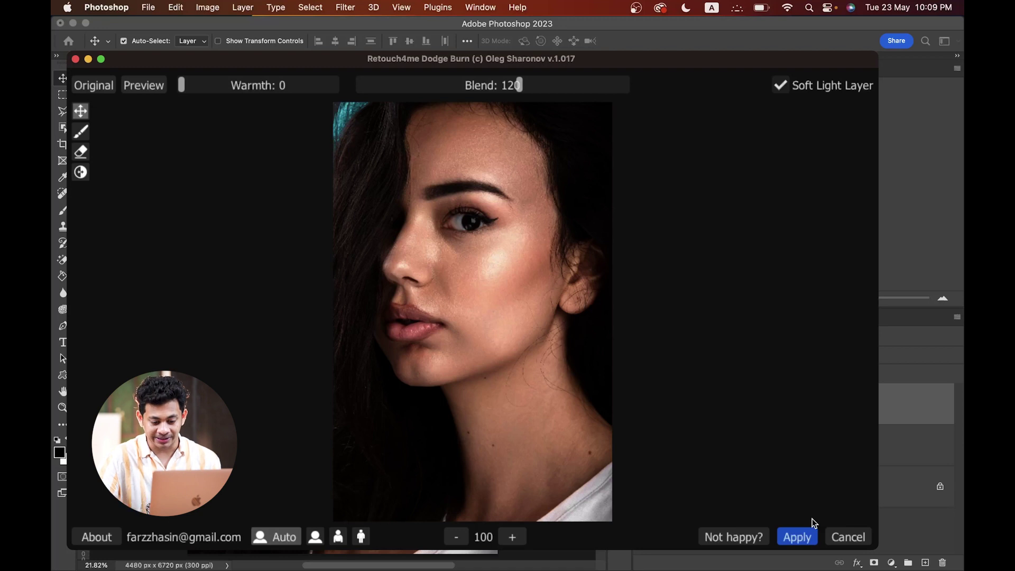
{"action": "left_click", "coordinate": [799, 538]}
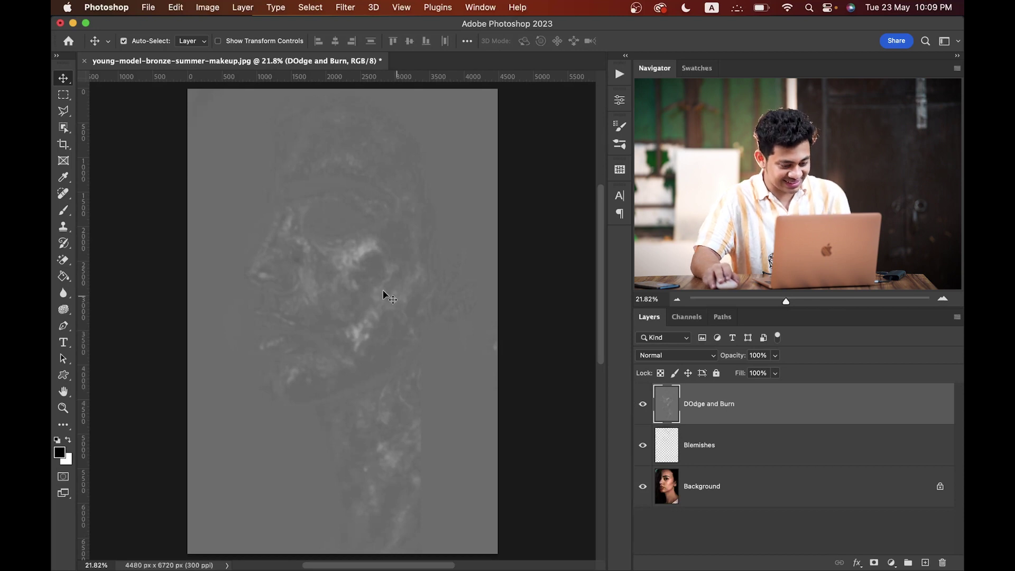
Zoom and pan the canvas to inspect the new grey DOdge and Burn layer.
{"action": "scroll", "coordinate": [372, 259], "scroll_direction": "up", "scroll_amount": 4}
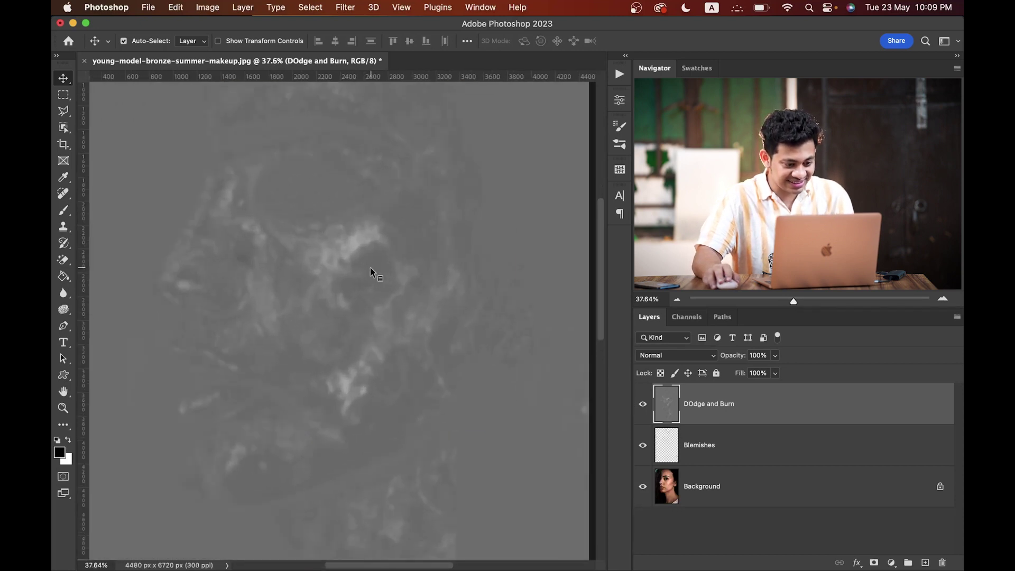
{"action": "scroll", "coordinate": [373, 275], "scroll_direction": "down", "scroll_amount": 1}
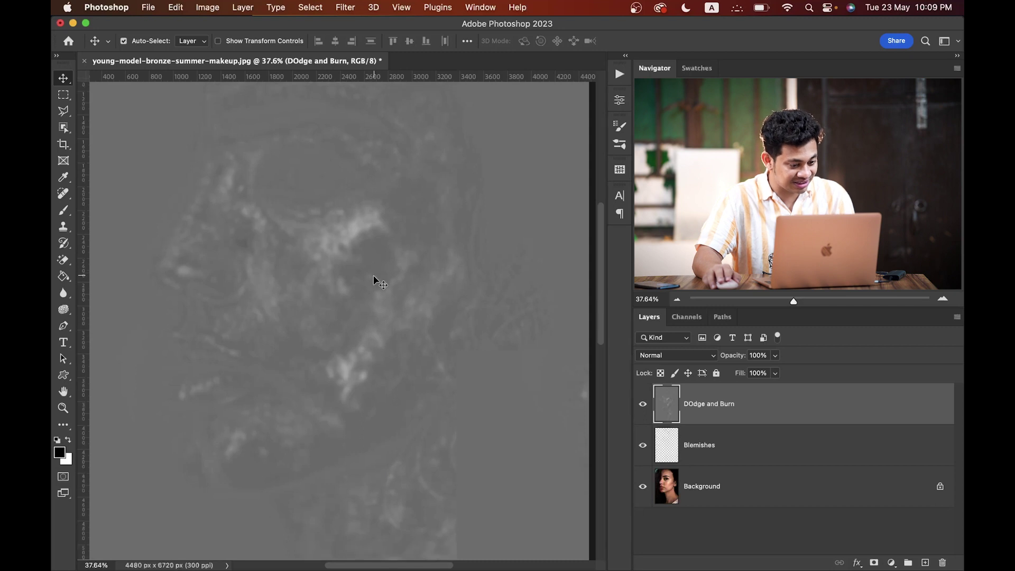
{"action": "mouse_move", "coordinate": [367, 199]}
{"action": "left_mouse_down"}
{"action": "mouse_move", "coordinate": [390, 353]}
{"action": "mouse_move", "coordinate": [383, 198]}
{"action": "left_mouse_up"}
{"action": "scroll", "coordinate": [311, 274], "scroll_direction": "up", "scroll_amount": 3}
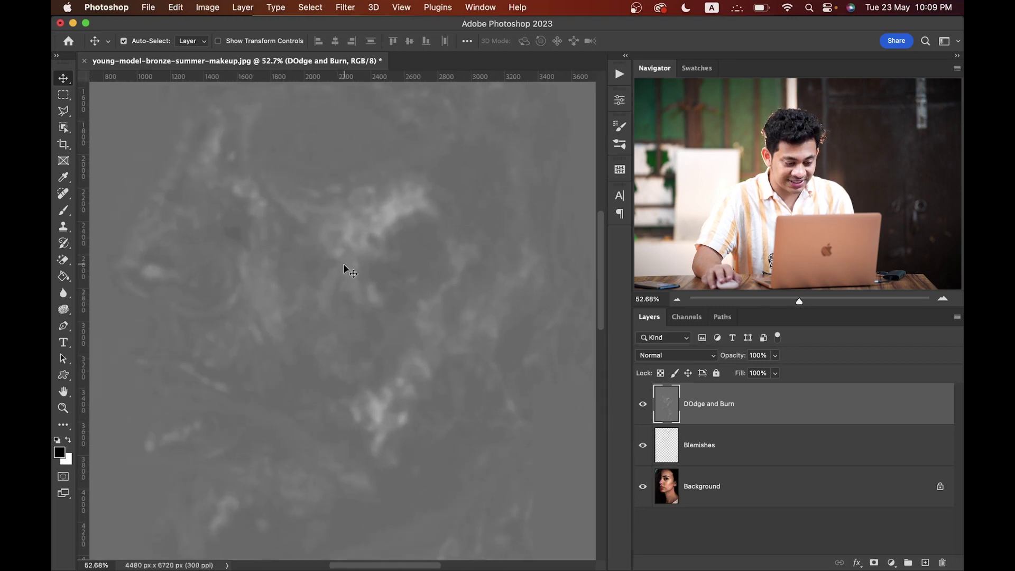
{"action": "scroll", "coordinate": [343, 266], "scroll_direction": "down", "scroll_amount": 4}
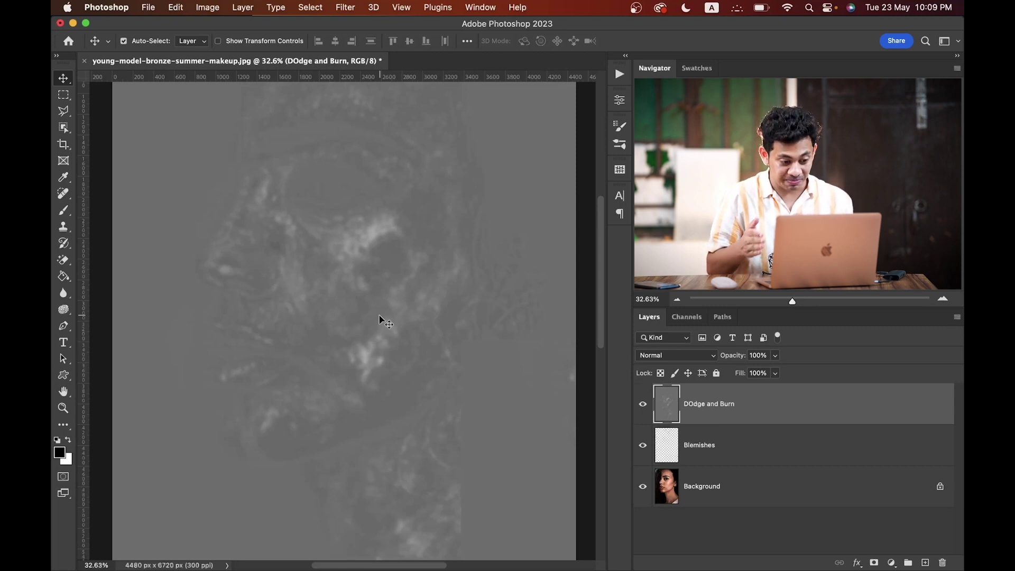
Show the DOdge and Burn layer again and set its blend mode to Soft Light.
{"action": "left_click", "coordinate": [644, 405]}
{"action": "left_click", "coordinate": [686, 357]}
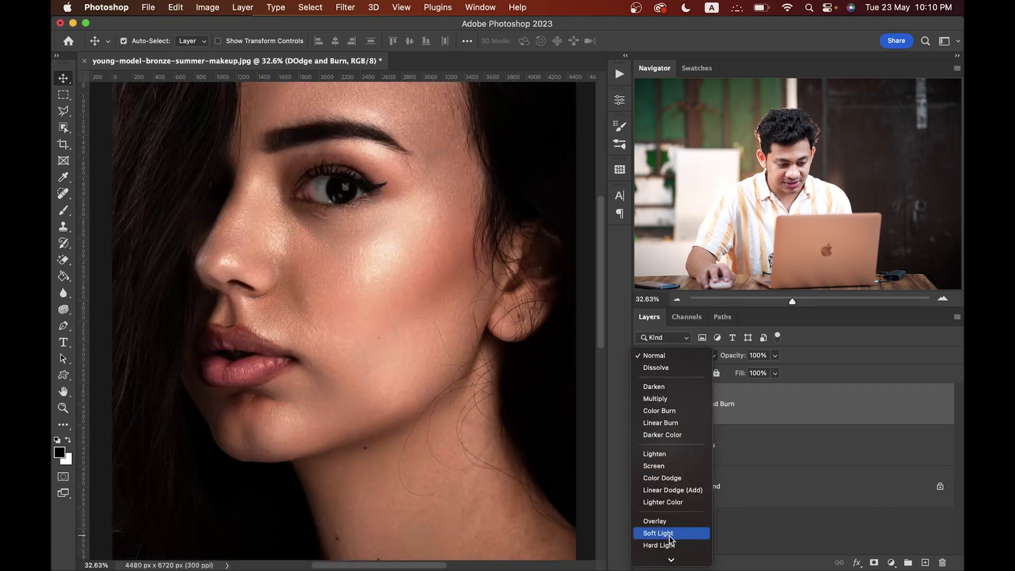
{"action": "left_click", "coordinate": [667, 533]}
Toggle the DOdge and Burn layer's visibility to compare, and try a lower opacity.
{"action": "left_click", "coordinate": [643, 403]}
{"action": "left_click", "coordinate": [643, 404]}
{"action": "left_click", "coordinate": [643, 404]}
{"action": "left_click", "coordinate": [643, 404]}
{"action": "left_click_drag", "start_coordinate": [730, 360], "coordinate": [796, 359]}
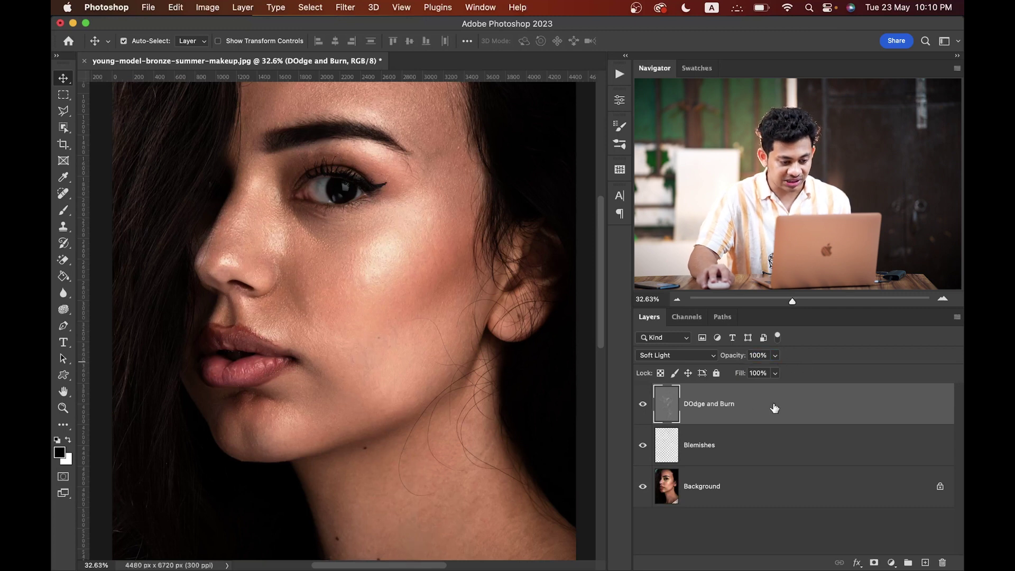
{"action": "scroll", "coordinate": [317, 280], "scroll_direction": "up", "scroll_amount": 5}
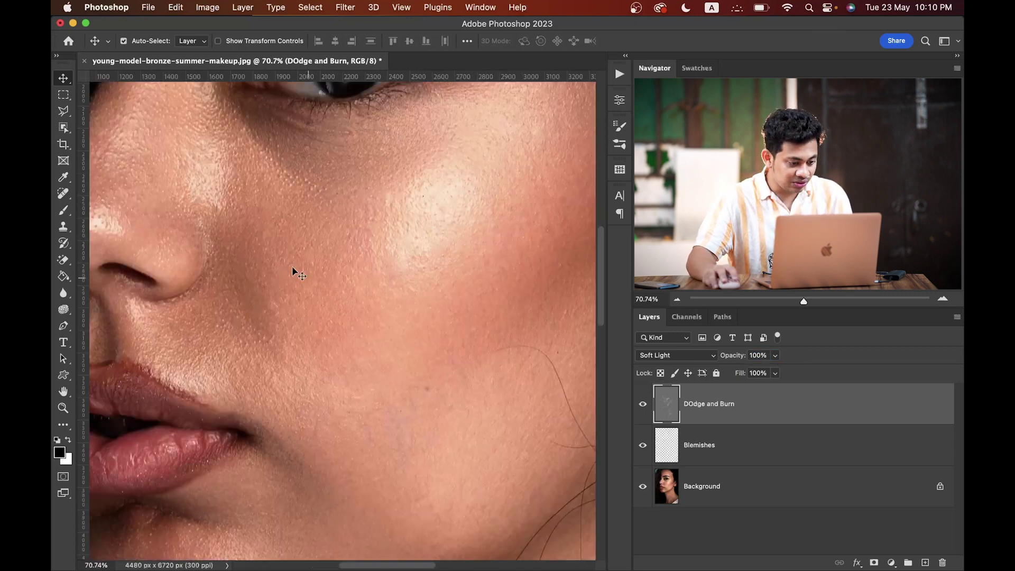
{"action": "left_click_drag", "start_coordinate": [281, 262], "coordinate": [349, 458]}
{"action": "left_click", "coordinate": [644, 487], "text": "alt"}
{"action": "left_click", "coordinate": [644, 487], "text": "alt"}
{"action": "left_click", "coordinate": [644, 486], "text": "alt"}
{"action": "left_click", "coordinate": [644, 487], "text": "alt"}
{"action": "scroll", "coordinate": [385, 383], "scroll_direction": "down", "scroll_amount": 1}
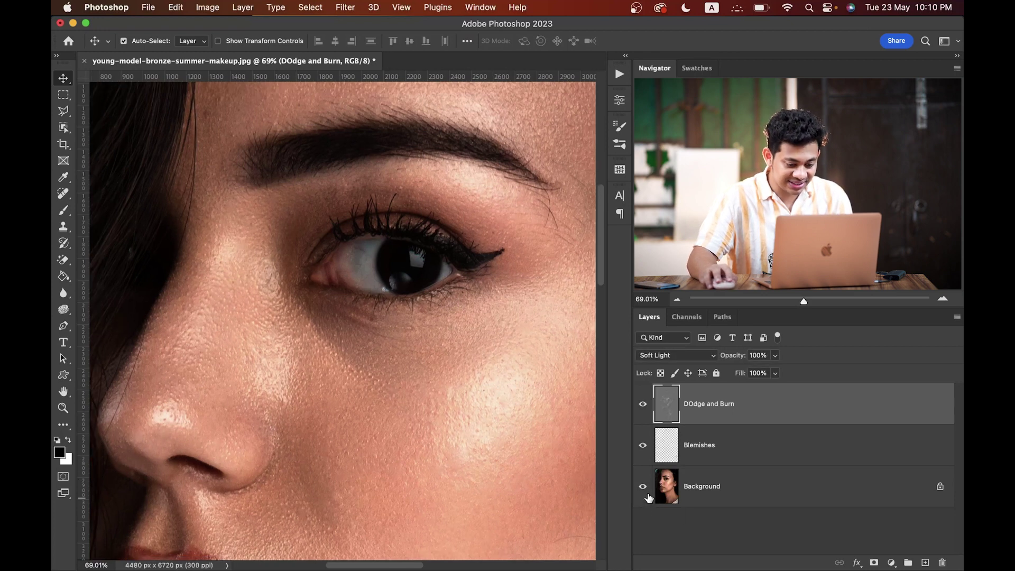
{"action": "left_click", "coordinate": [644, 486], "text": "alt"}
{"action": "left_click", "coordinate": [644, 487], "text": "alt"}
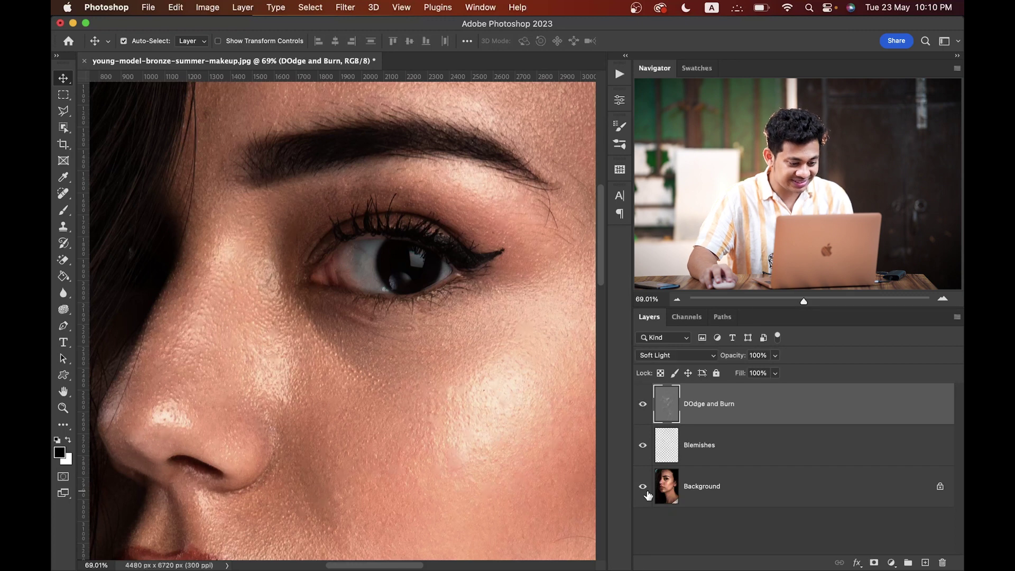
{"action": "scroll", "coordinate": [481, 442], "scroll_direction": "up", "scroll_amount": 5}
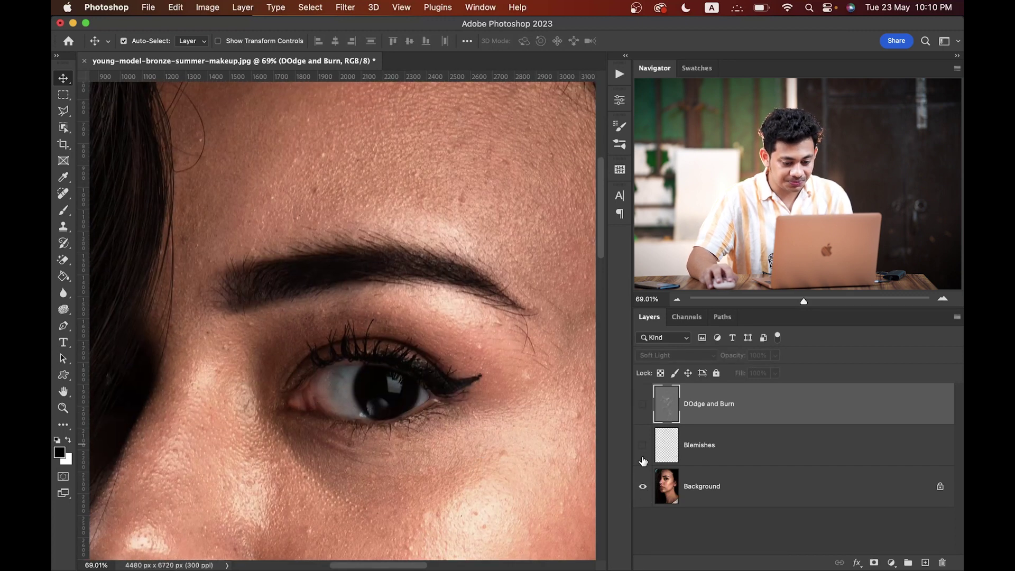
{"action": "left_click", "coordinate": [644, 487], "text": "alt"}
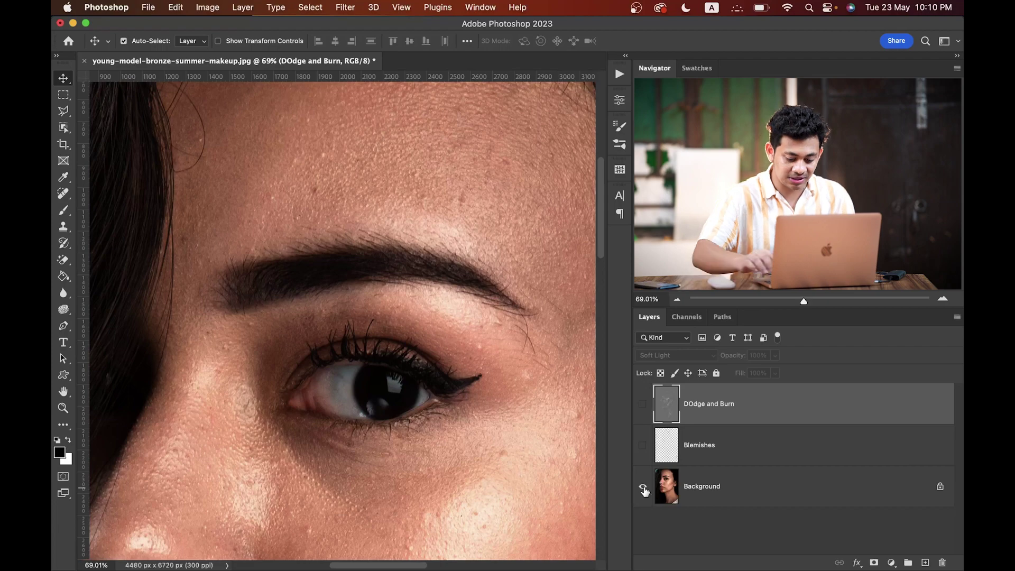
{"action": "key", "text": "super+0"}
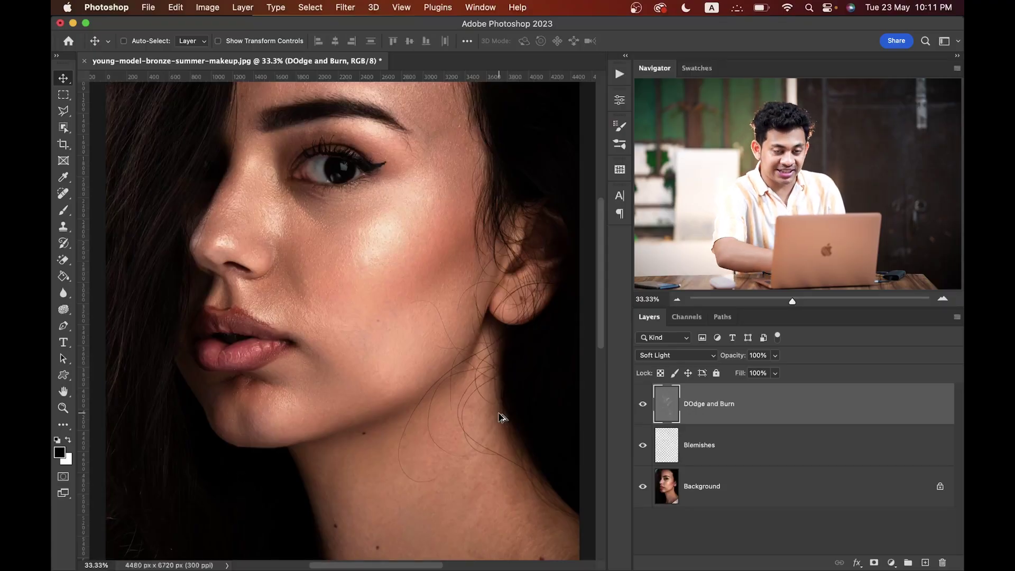
Merge all visible layers into a new top layer named Depth.
{"action": "key", "text": "super+alt+shift+e"}
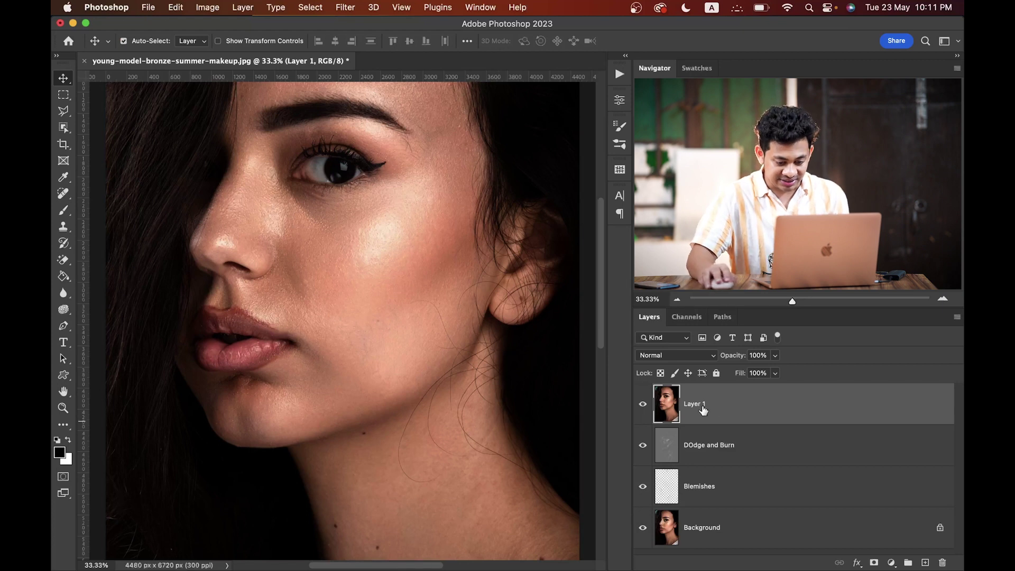
{"action": "type", "text": "pth"}
{"action": "key", "text": "Return"}
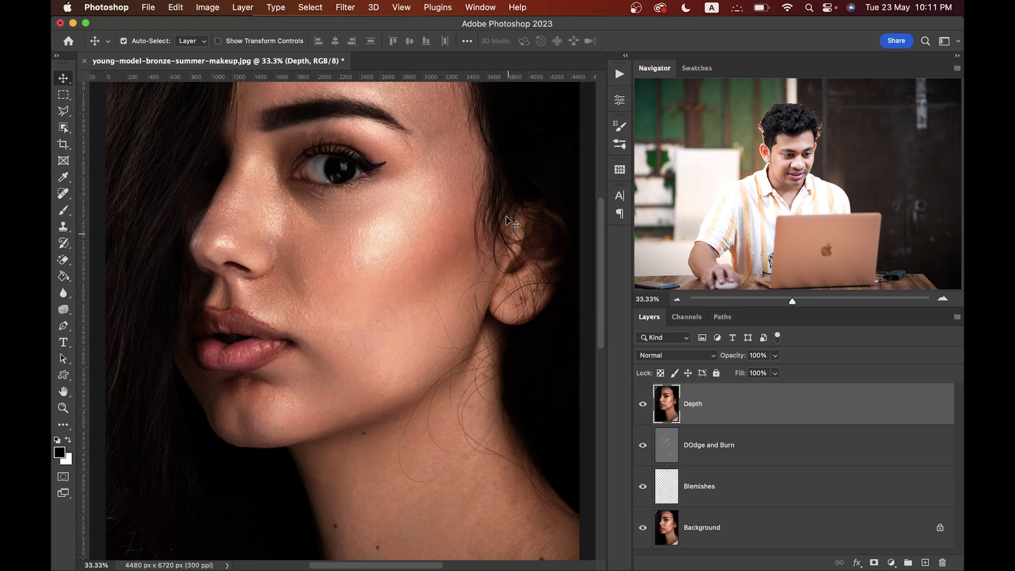
Launch Filter > Retouch4me > Retouch4me Portrait Volumes on the Depth layer.
{"action": "left_click", "coordinate": [345, 6]}
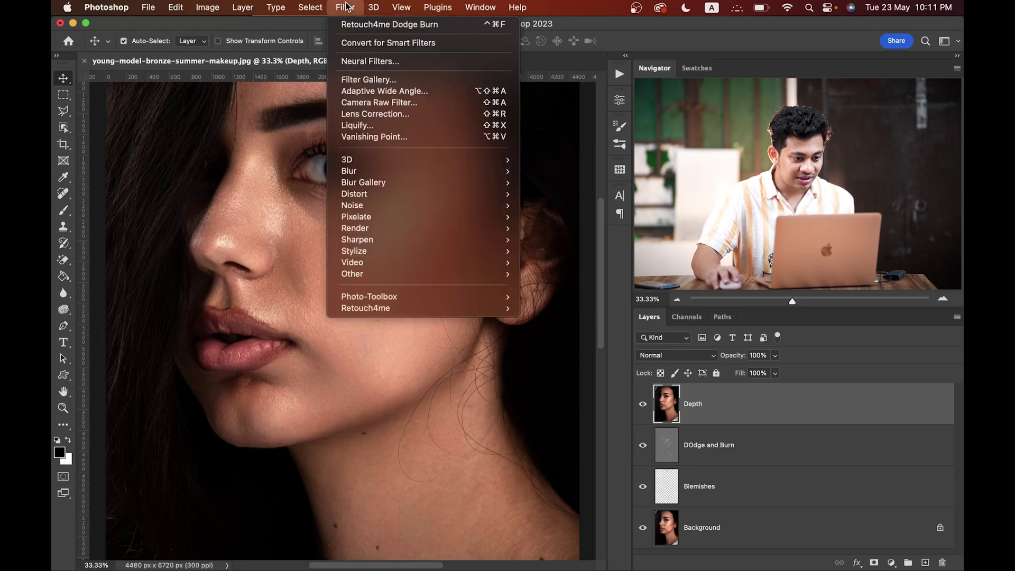
{"action": "mouse_move", "coordinate": [442, 313]}
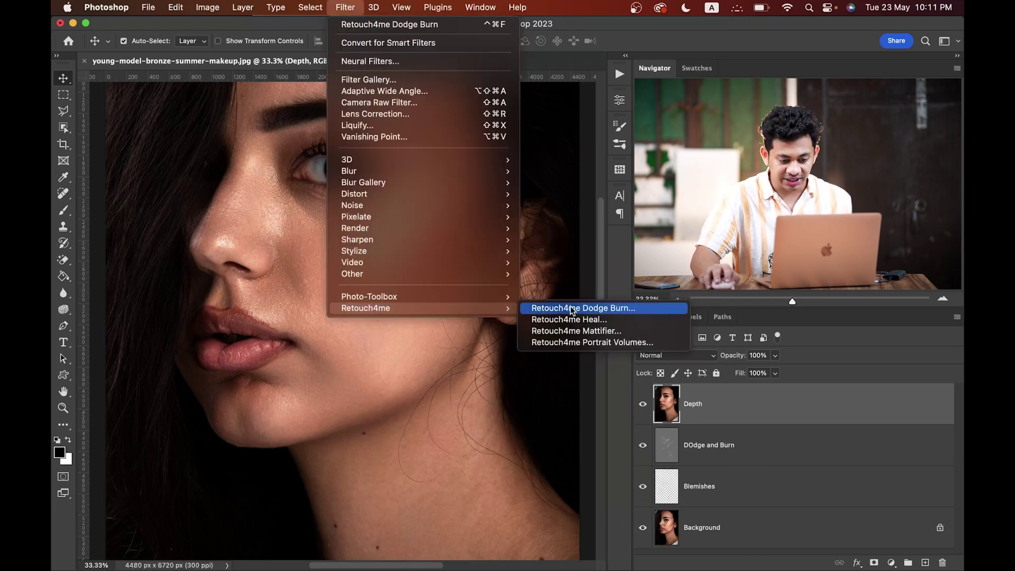
{"action": "left_click", "coordinate": [598, 347]}
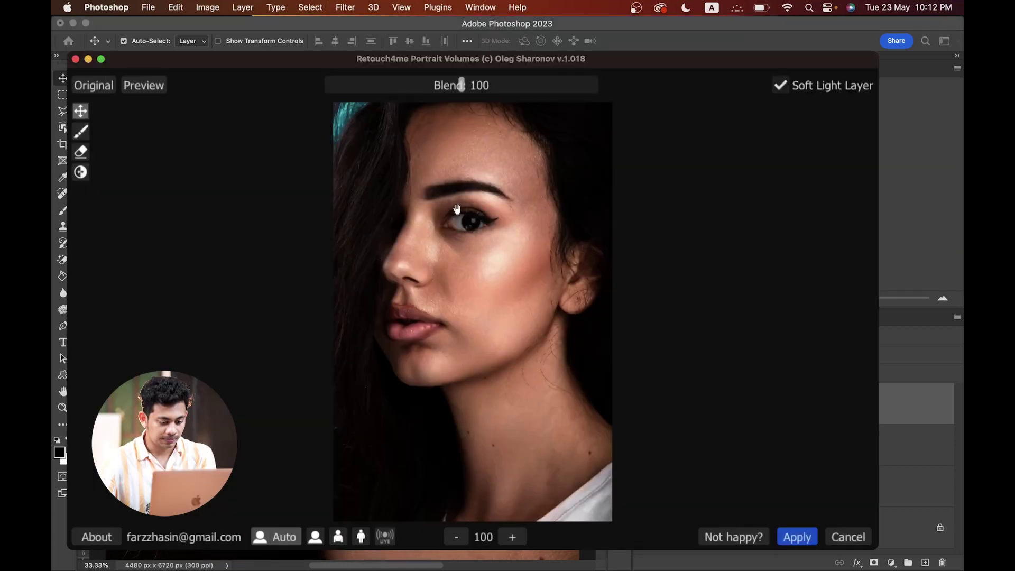
Zoom the Portrait Volumes preview to 150 on the lips, comparing against the original.
{"action": "left_click", "coordinate": [512, 537]}
{"action": "left_click_drag", "start_coordinate": [561, 258], "coordinate": [527, 360]}
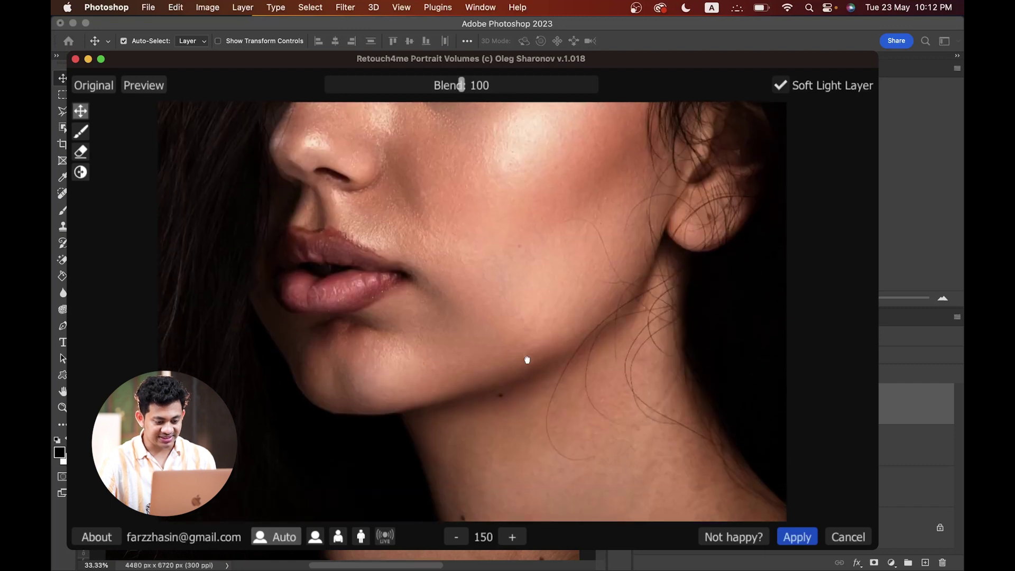
{"action": "left_click", "coordinate": [105, 89]}
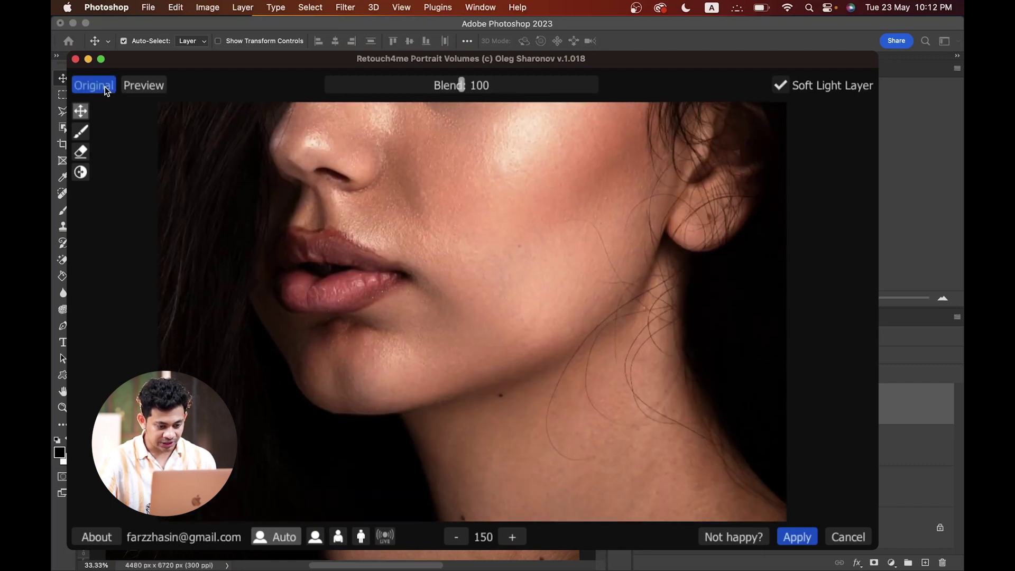
{"action": "left_click", "coordinate": [105, 89]}
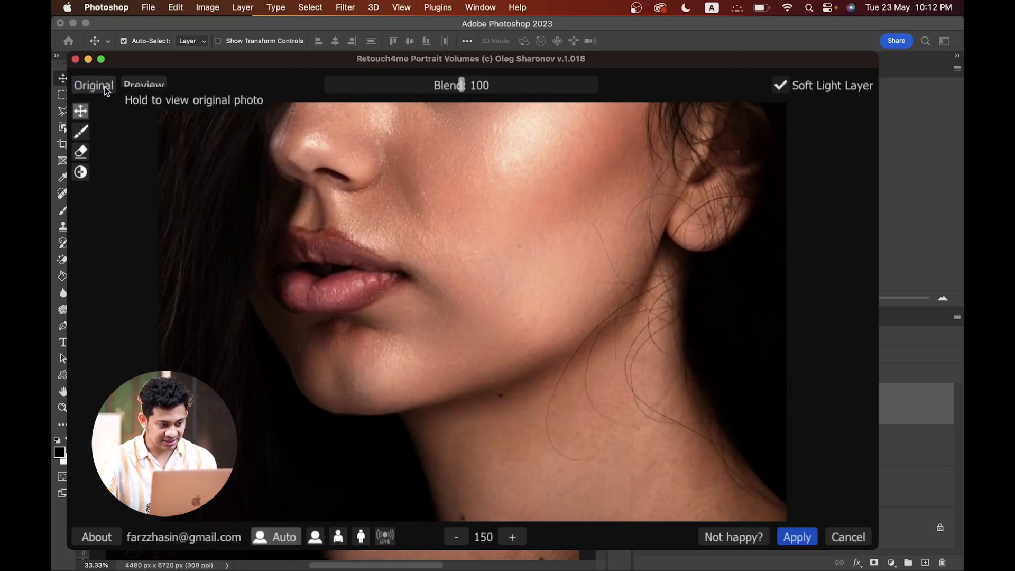
{"action": "left_click", "coordinate": [460, 538]}
Recompare with the original at 100, set Blend to 101 and apply the volume effect.
{"action": "left_click", "coordinate": [93, 86]}
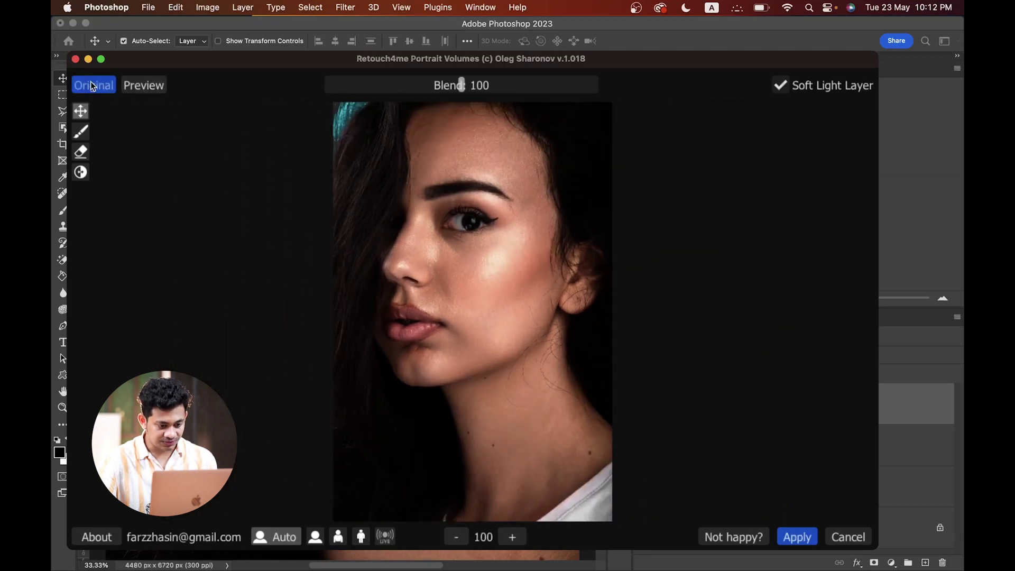
{"action": "left_click", "coordinate": [92, 86]}
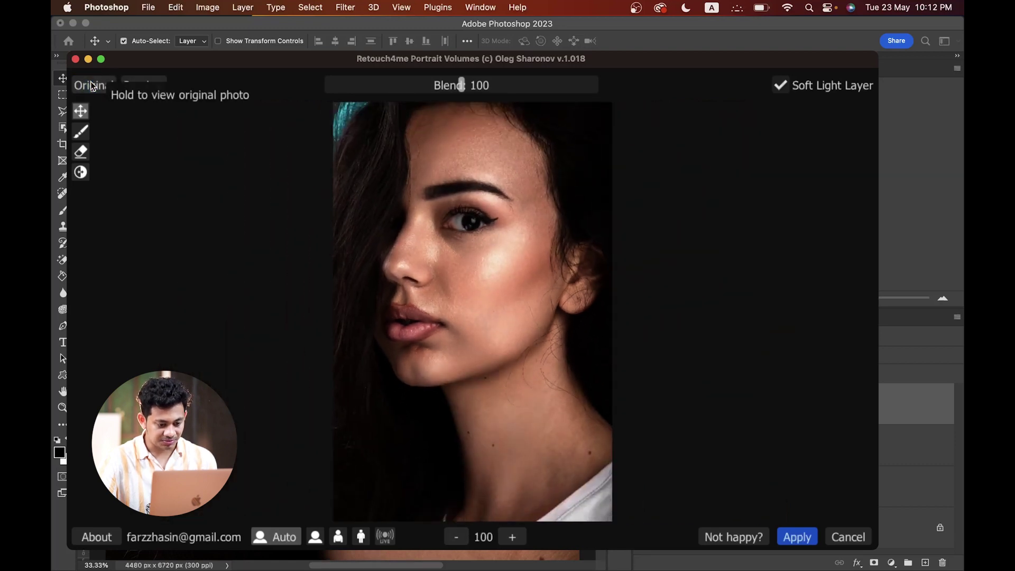
{"action": "left_click", "coordinate": [92, 86]}
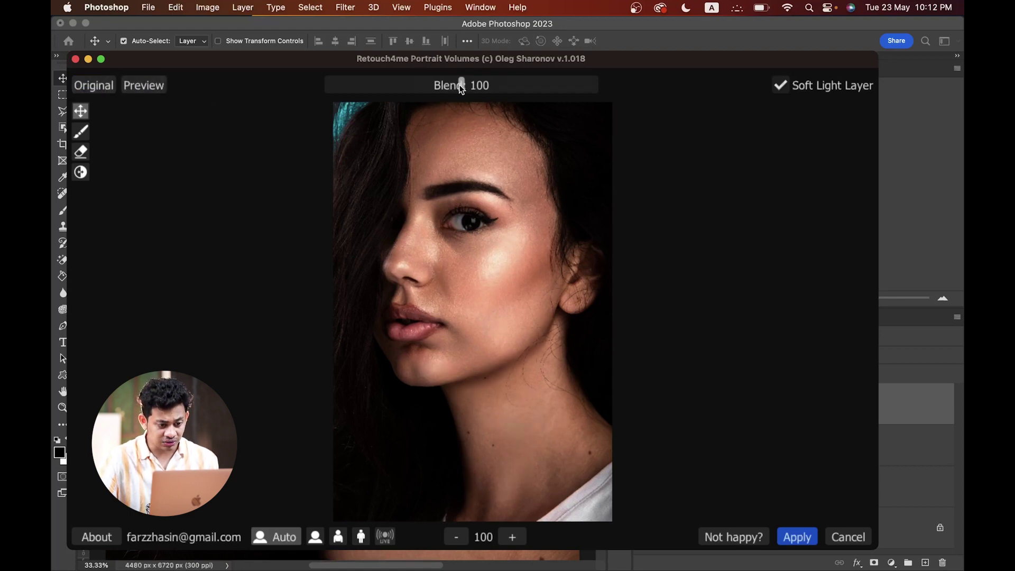
{"action": "mouse_move", "coordinate": [468, 83]}
{"action": "left_mouse_down"}
{"action": "mouse_move", "coordinate": [446, 83]}
{"action": "mouse_move", "coordinate": [464, 85]}
{"action": "left_mouse_up"}
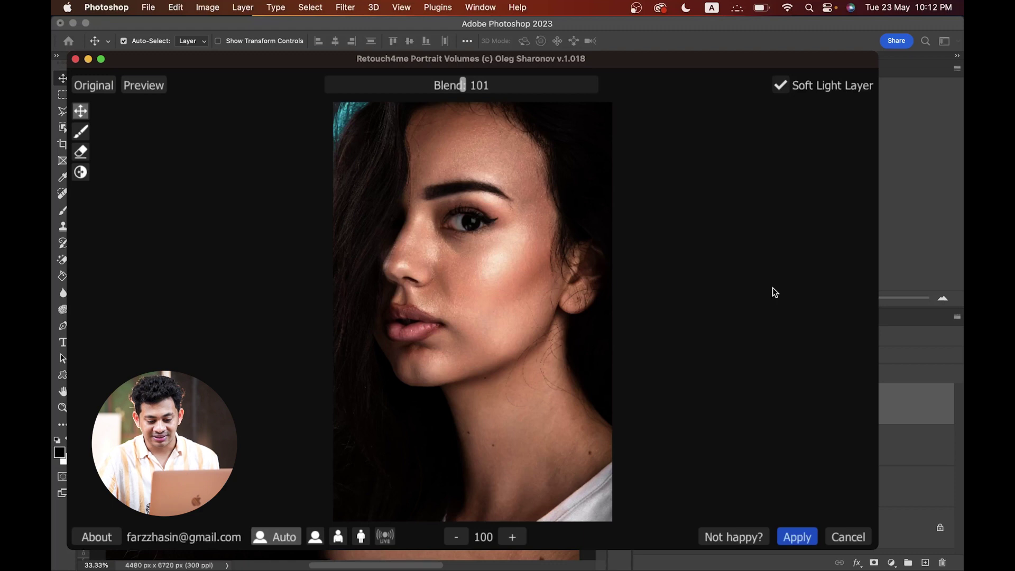
{"action": "left_click", "coordinate": [798, 537]}
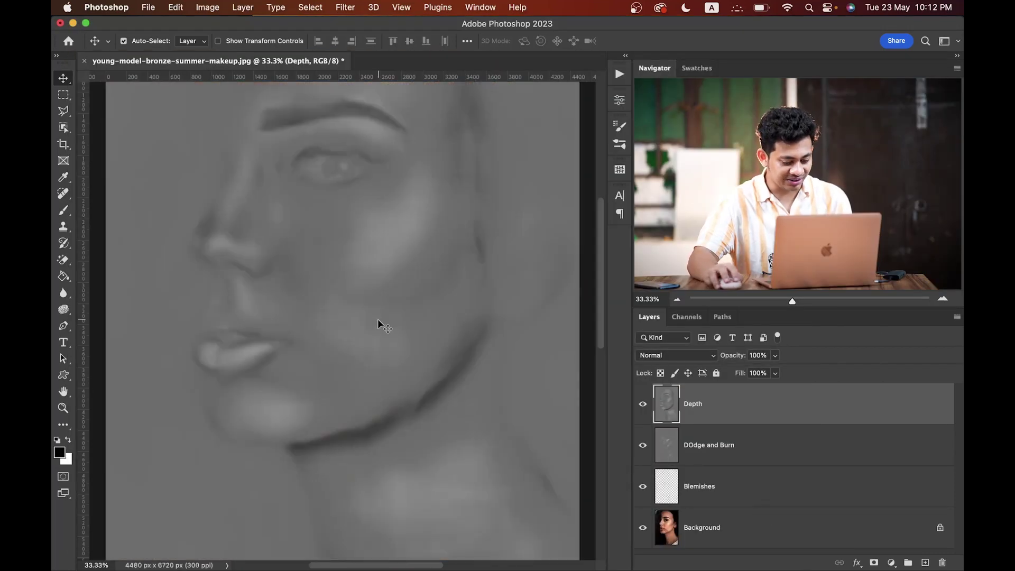
Frame the face and set the Depth layer's blend mode to Soft Light.
{"action": "left_click_drag", "start_coordinate": [373, 234], "coordinate": [390, 254]}
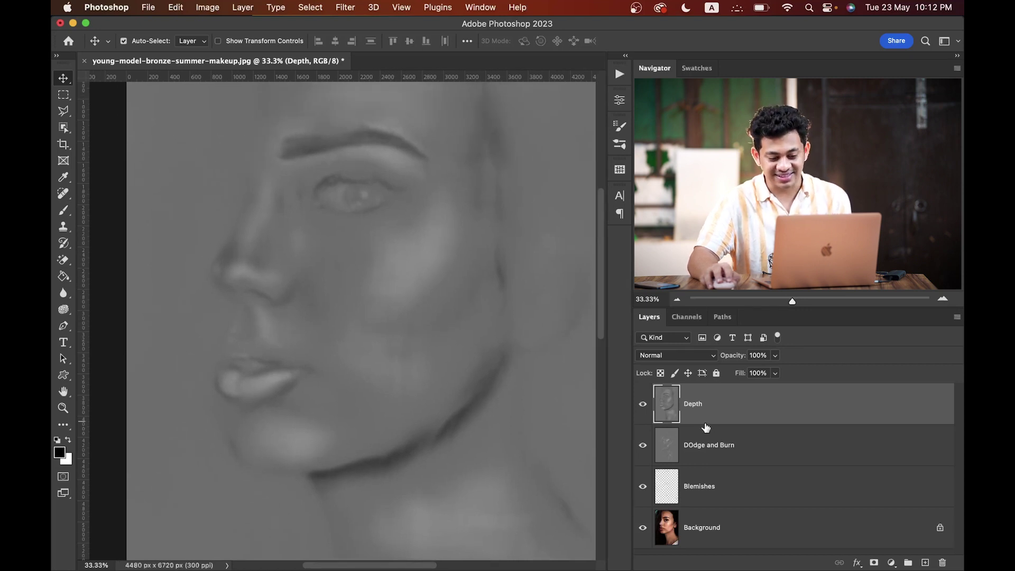
{"action": "left_click", "coordinate": [698, 358]}
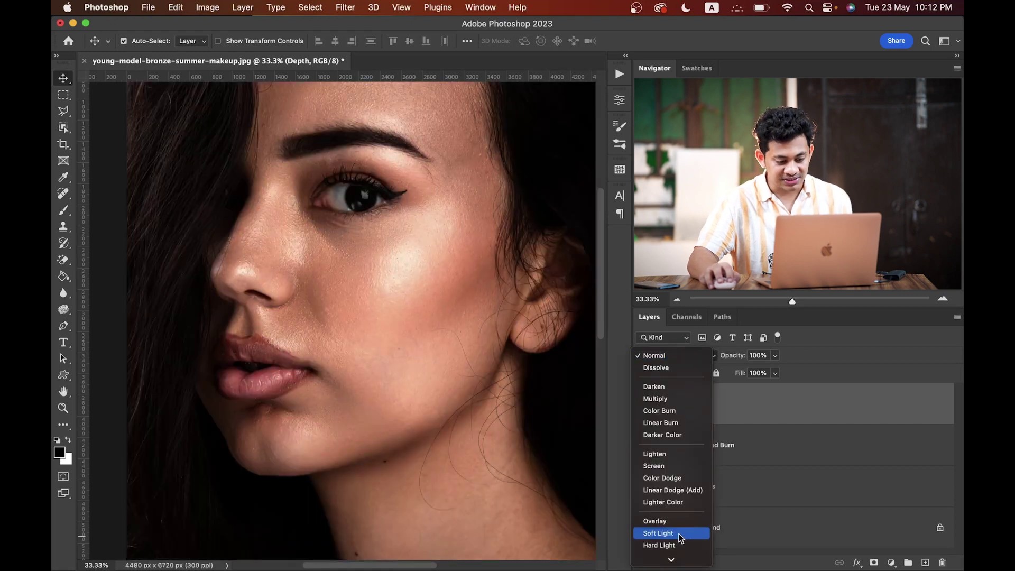
{"action": "left_click", "coordinate": [671, 533]}
Toggle the Depth layer to compare and lower its opacity to 53%.
{"action": "left_click", "coordinate": [642, 405]}
{"action": "left_click", "coordinate": [642, 405]}
{"action": "left_click", "coordinate": [642, 405]}
{"action": "left_click", "coordinate": [642, 405]}
{"action": "left_click_drag", "start_coordinate": [735, 356], "coordinate": [698, 363]}
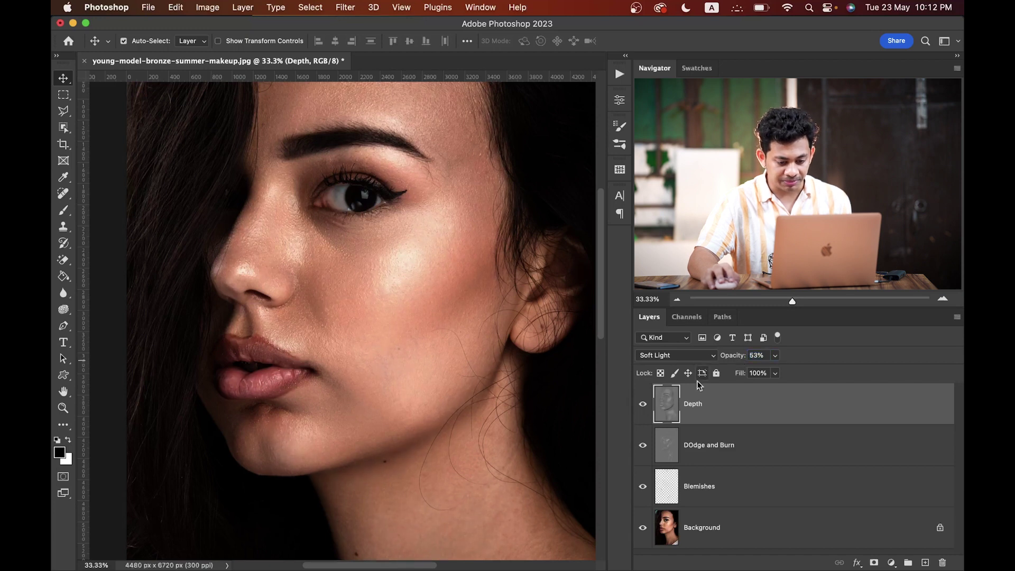
{"action": "left_click", "coordinate": [643, 405]}
{"action": "left_click", "coordinate": [643, 406]}
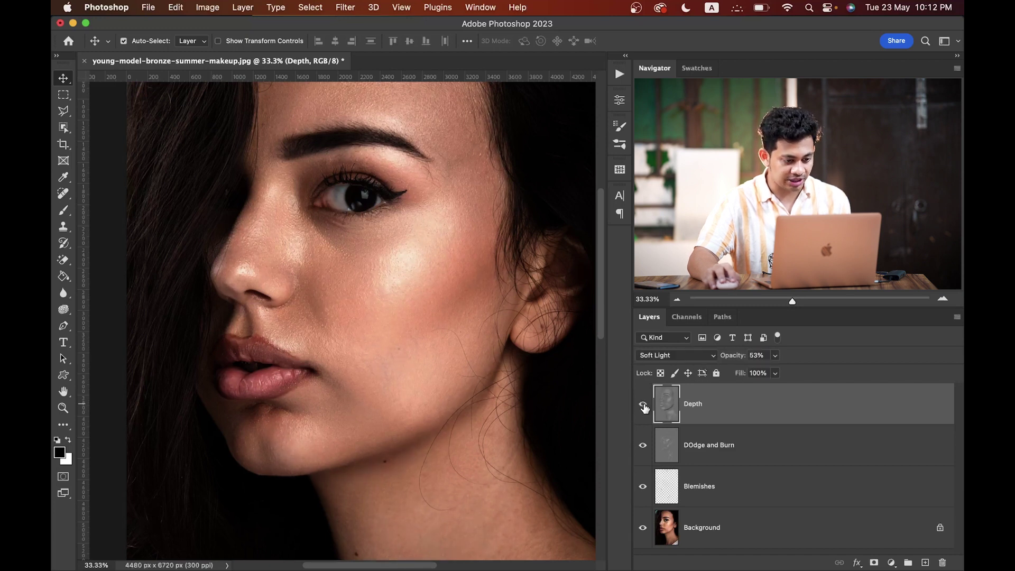
{"action": "key", "text": "super+0"}
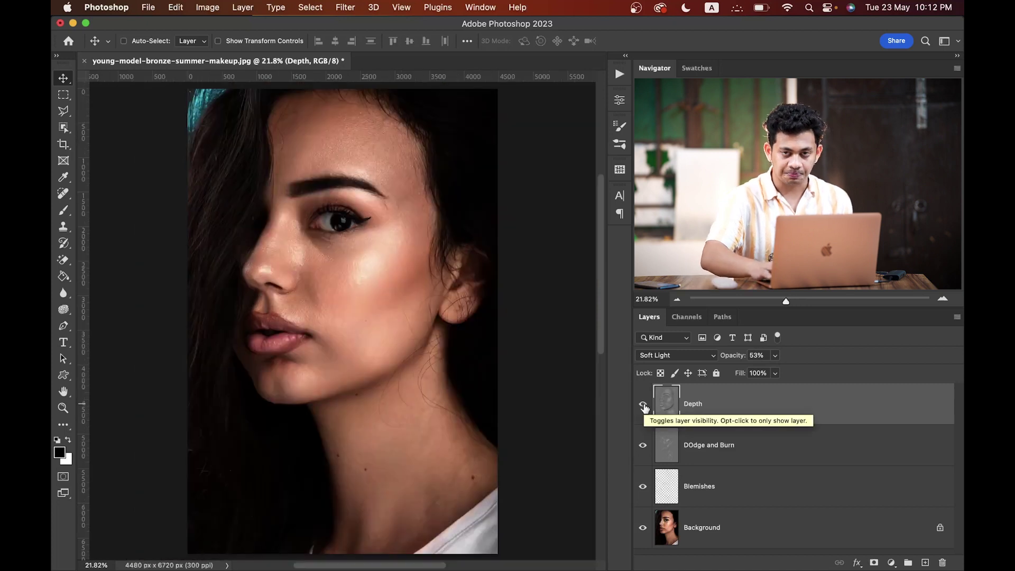
{"action": "key", "text": "super"}
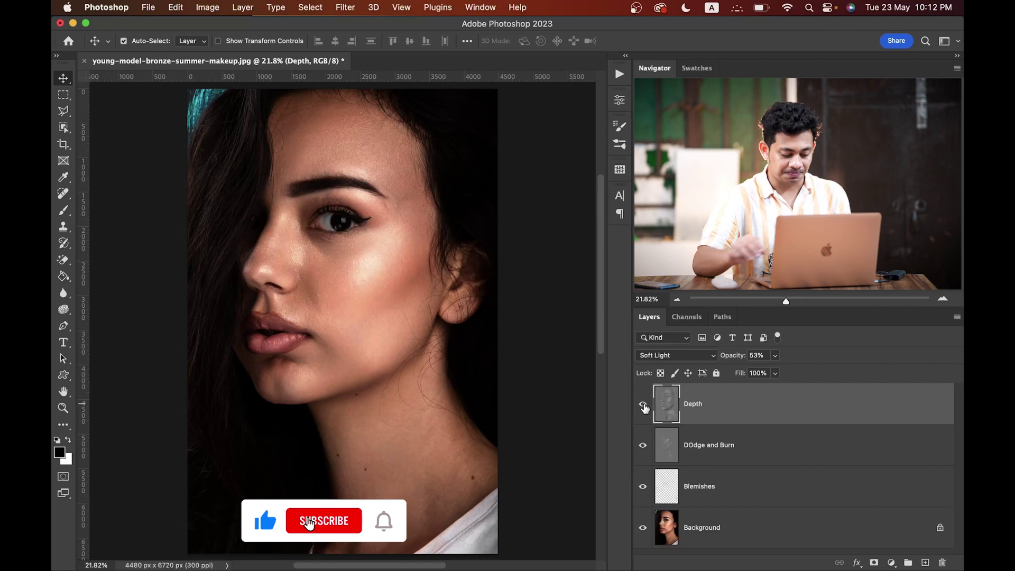
{"action": "left_click", "coordinate": [642, 530], "text": "alt"}
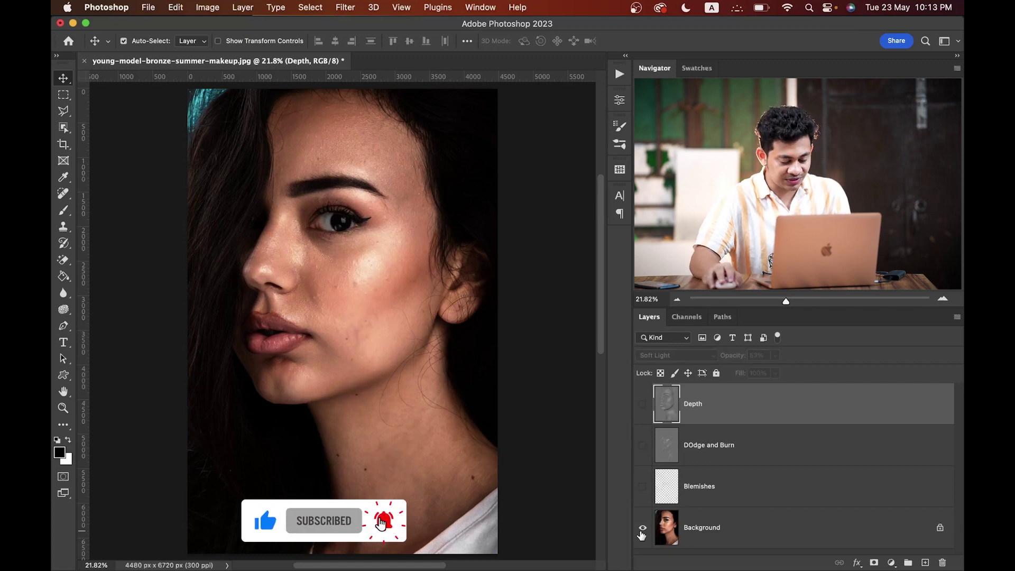
{"action": "left_click", "coordinate": [642, 531], "text": "alt"}
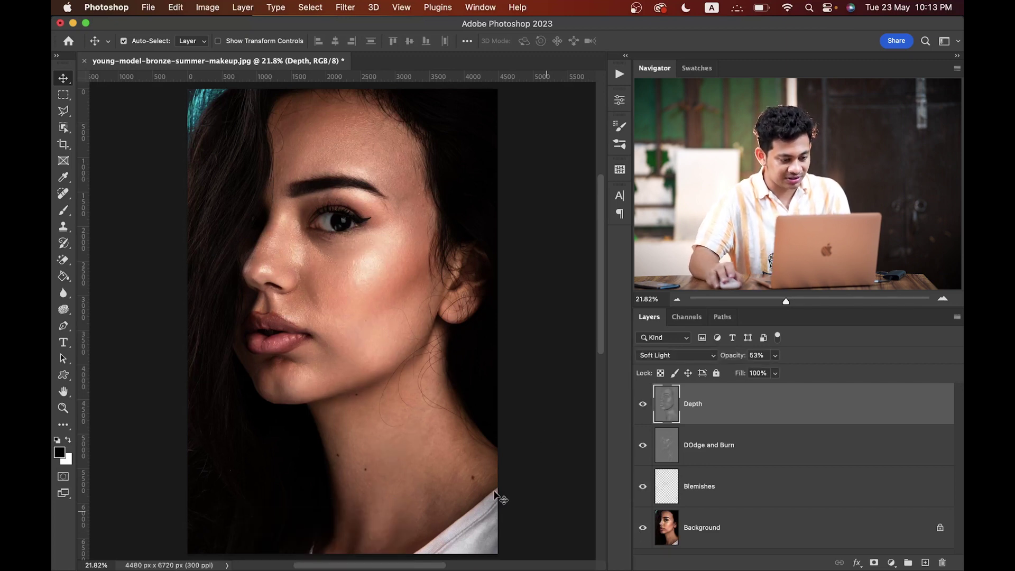
{"action": "scroll", "coordinate": [410, 370], "scroll_direction": "up", "scroll_amount": 1}
{"action": "left_click", "coordinate": [644, 531], "text": "alt"}
{"action": "left_click", "coordinate": [643, 530], "text": "alt"}
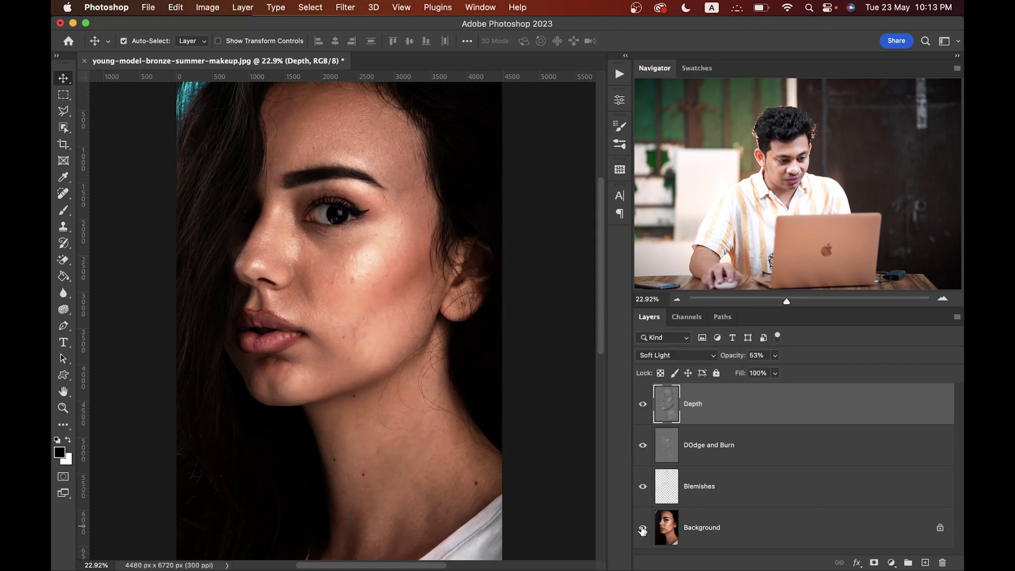
{"action": "left_click", "coordinate": [643, 530], "text": "alt"}
{"action": "left_click", "coordinate": [643, 531], "text": "alt"}
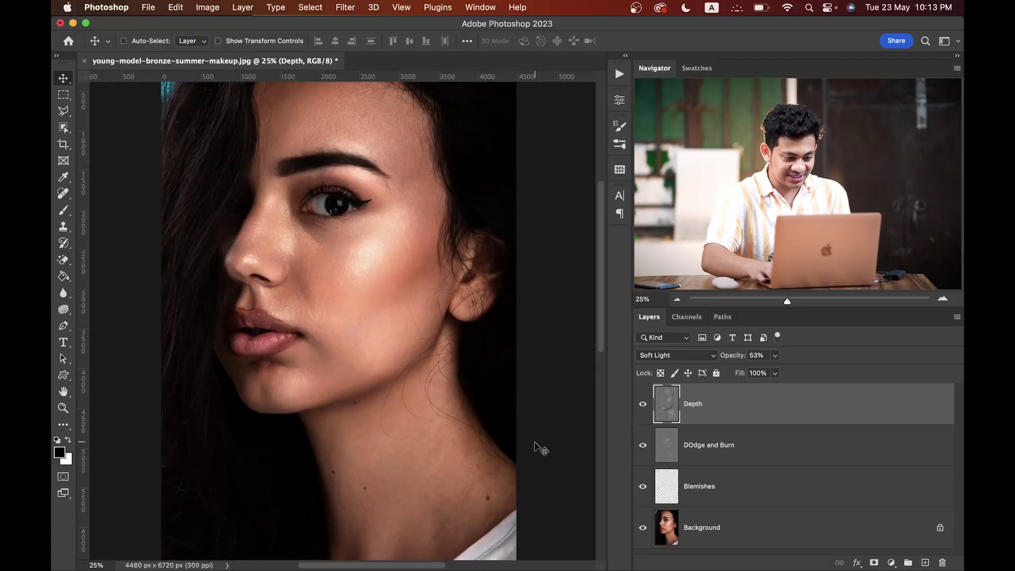
Zoom to the eye and cheek and toggle the retouch layers against the unretouched Background.
{"action": "scroll", "coordinate": [537, 446], "scroll_direction": "up", "scroll_amount": 3}
{"action": "left_click_drag", "start_coordinate": [434, 382], "coordinate": [465, 467]}
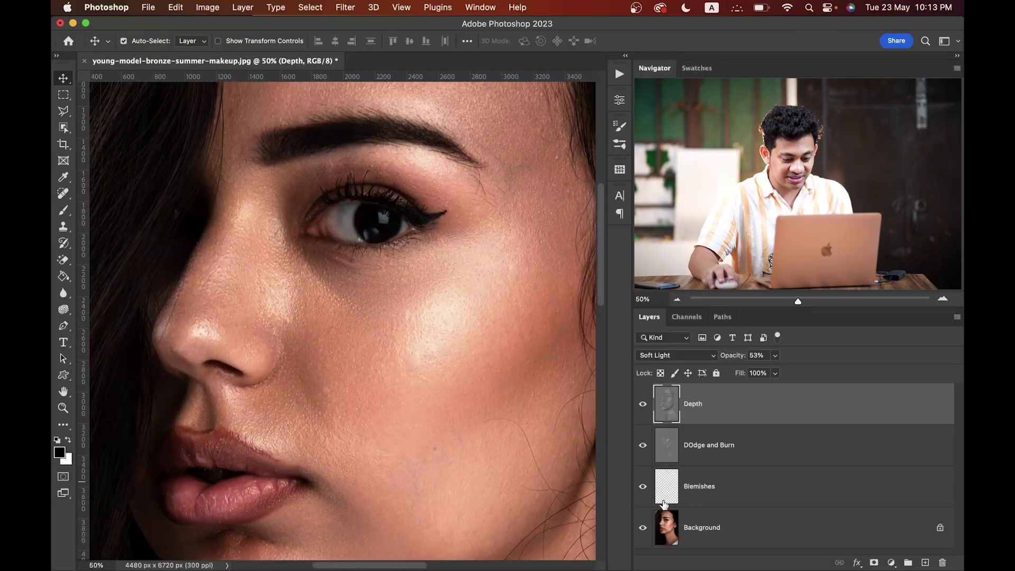
{"action": "left_click", "coordinate": [643, 528], "text": "alt"}
{"action": "left_click", "coordinate": [643, 528], "text": "alt"}
{"action": "left_click", "coordinate": [643, 527], "text": "alt"}
{"action": "left_click", "coordinate": [643, 528], "text": "alt"}
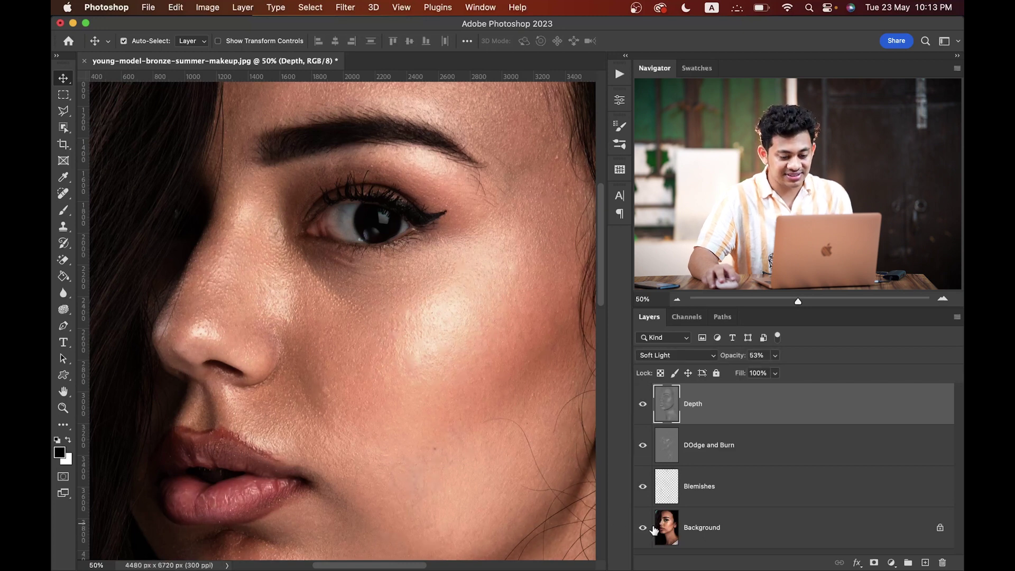
{"action": "left_click", "coordinate": [646, 528], "text": "alt"}
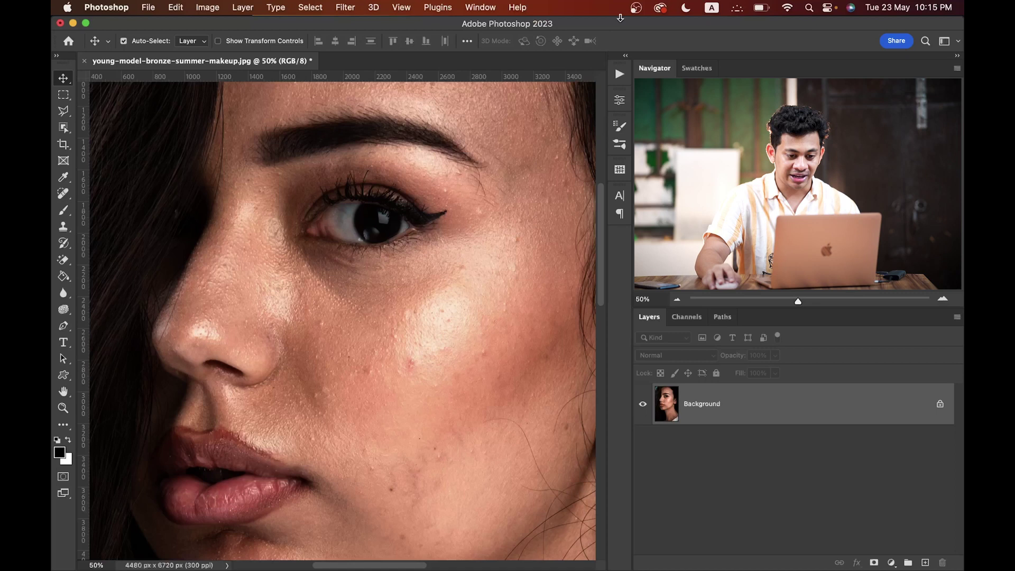
{"action": "left_click", "coordinate": [620, 71]}
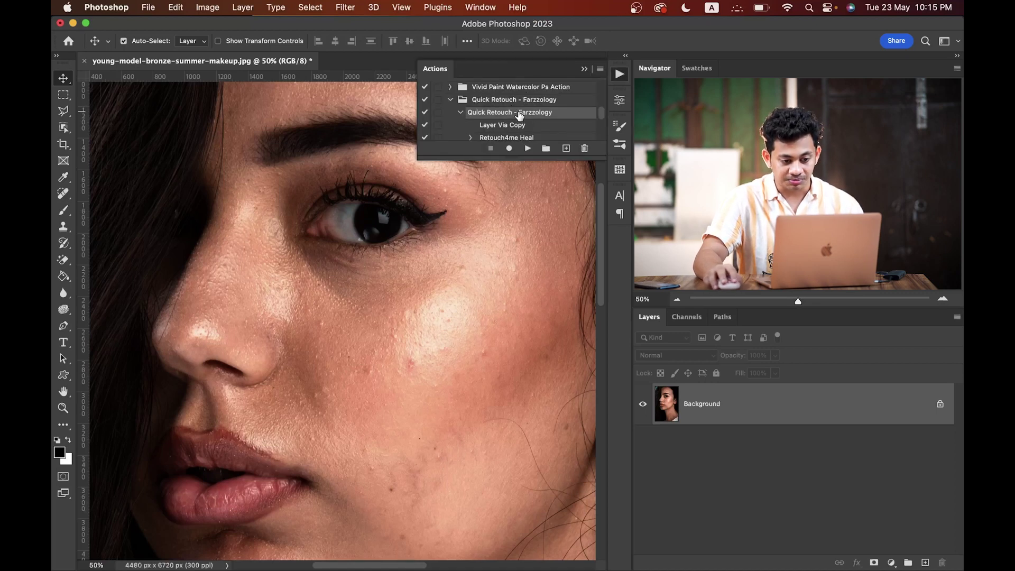
{"action": "left_click", "coordinate": [620, 74]}
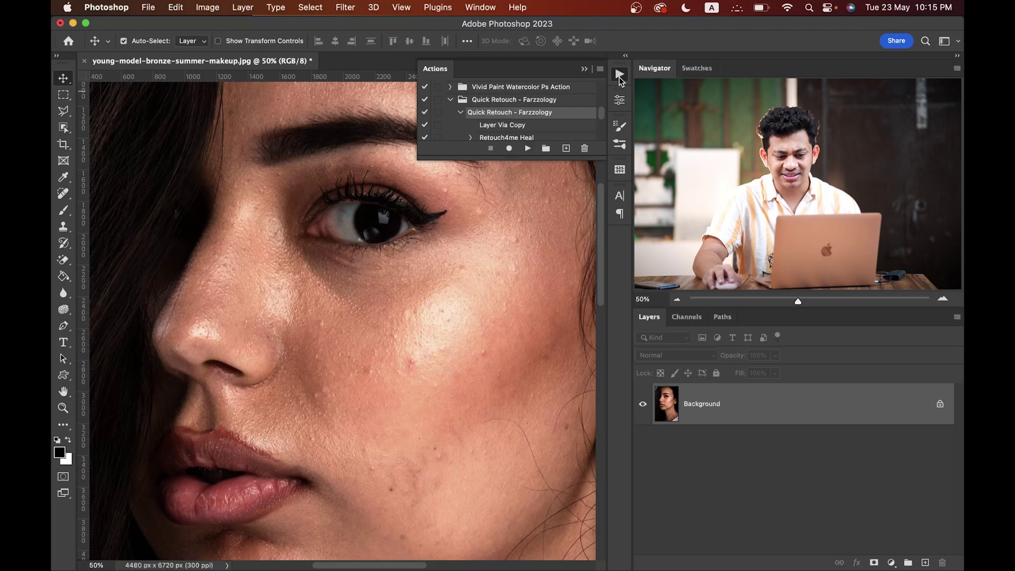